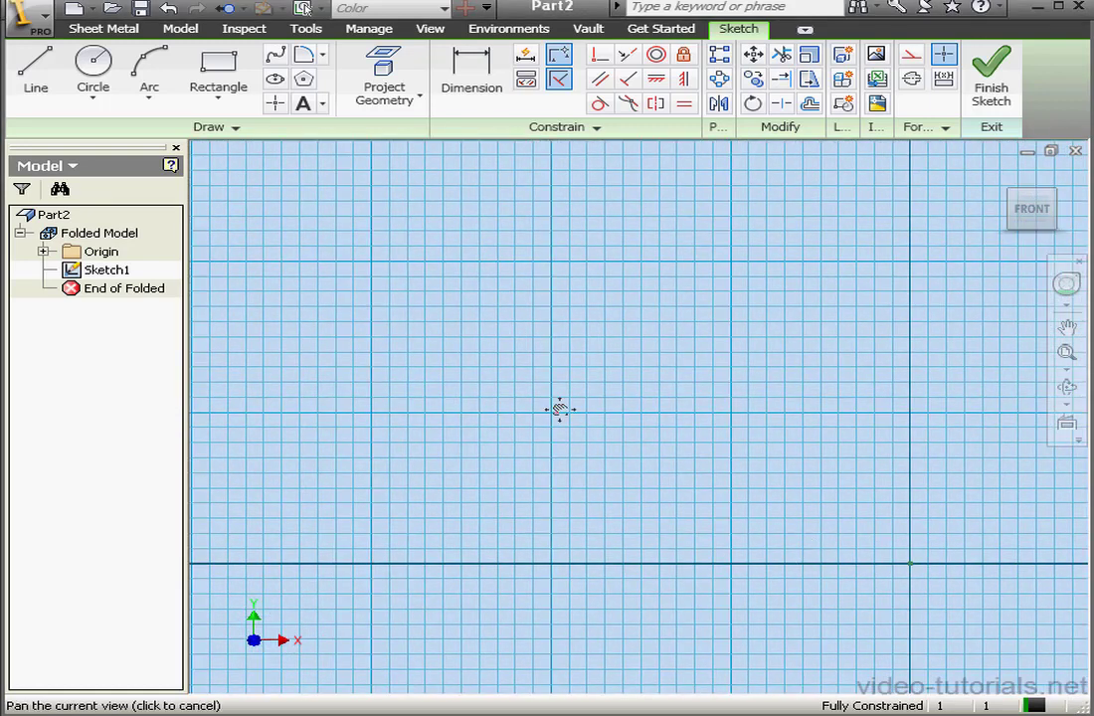
Step: Draw a two-point rectangle starting at the sketch origin
{"action": "left_click", "coordinate": [229, 90]}
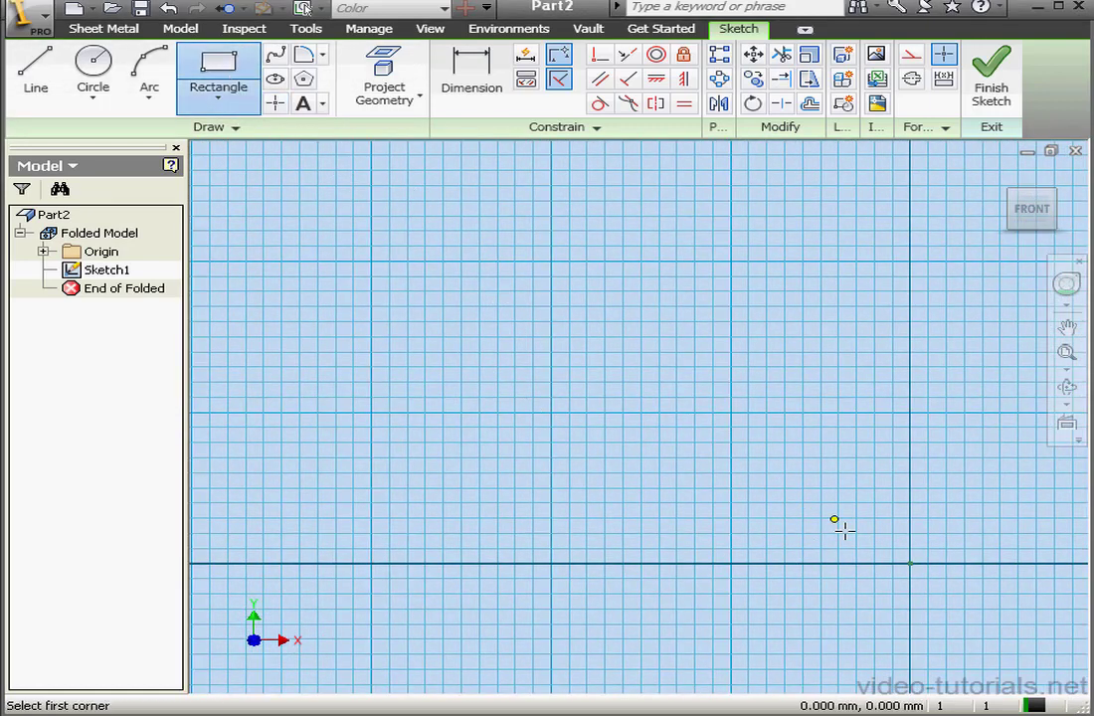
{"action": "left_click", "coordinate": [910, 564]}
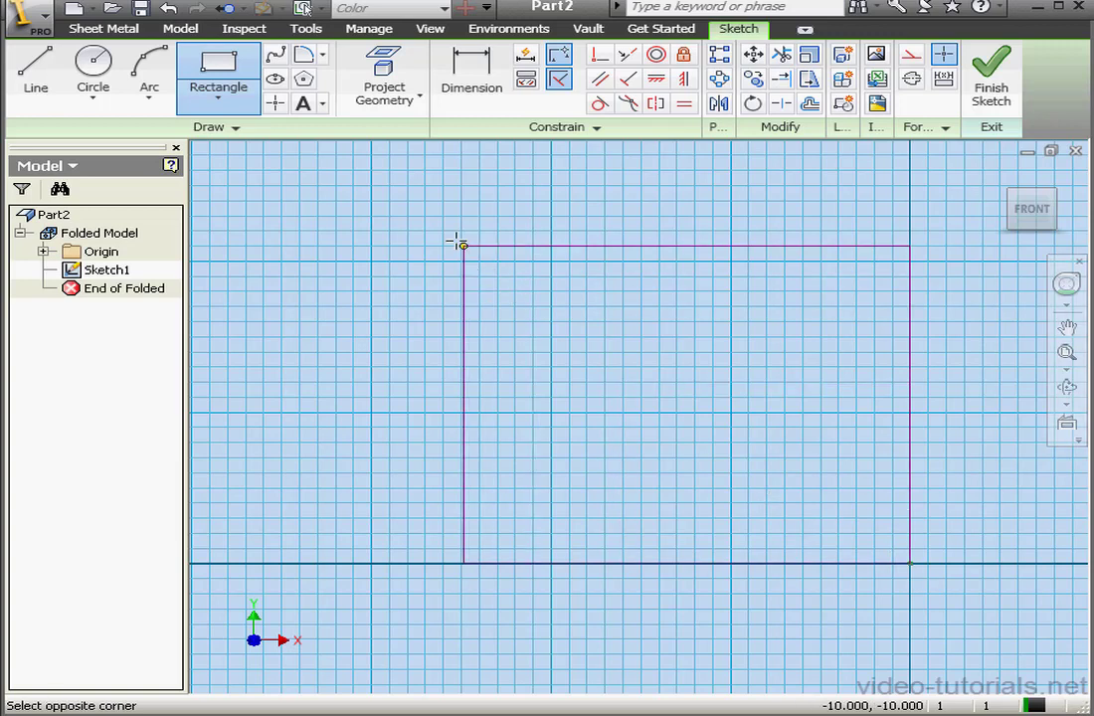
{"action": "left_click", "coordinate": [449, 232]}
{"action": "right_click", "coordinate": [508, 202]}
{"action": "left_click", "coordinate": [570, 224]}
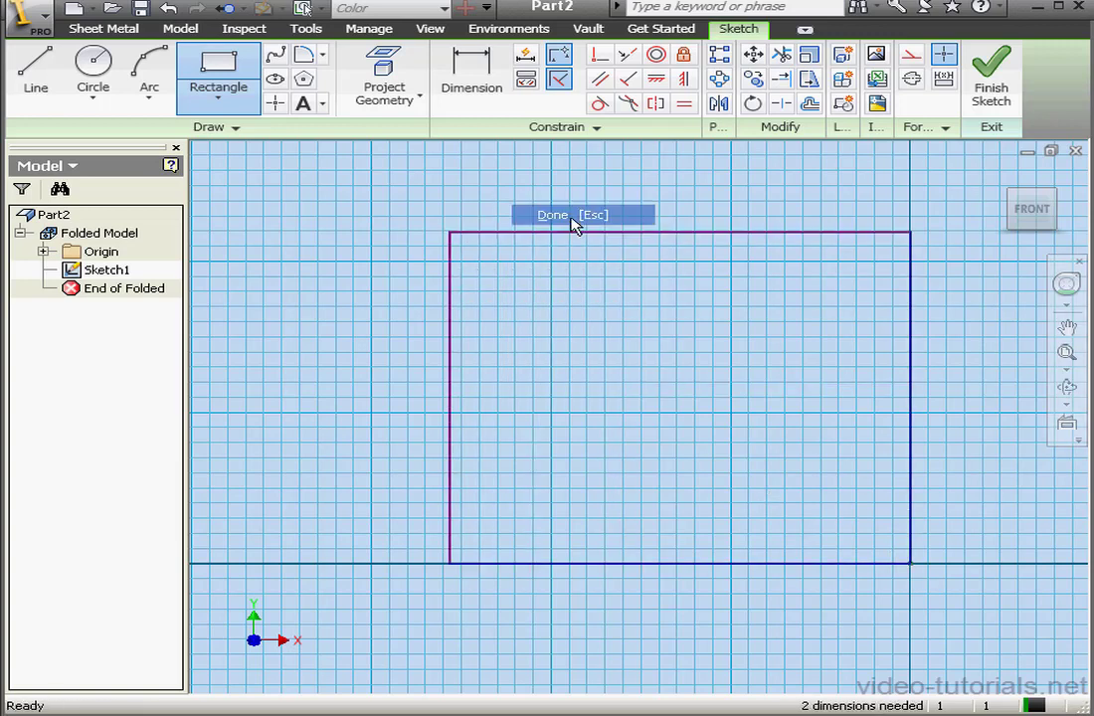
Step: Make the top and right edges equal and dimension the left edge 50 mm
{"action": "left_click", "coordinate": [686, 105]}
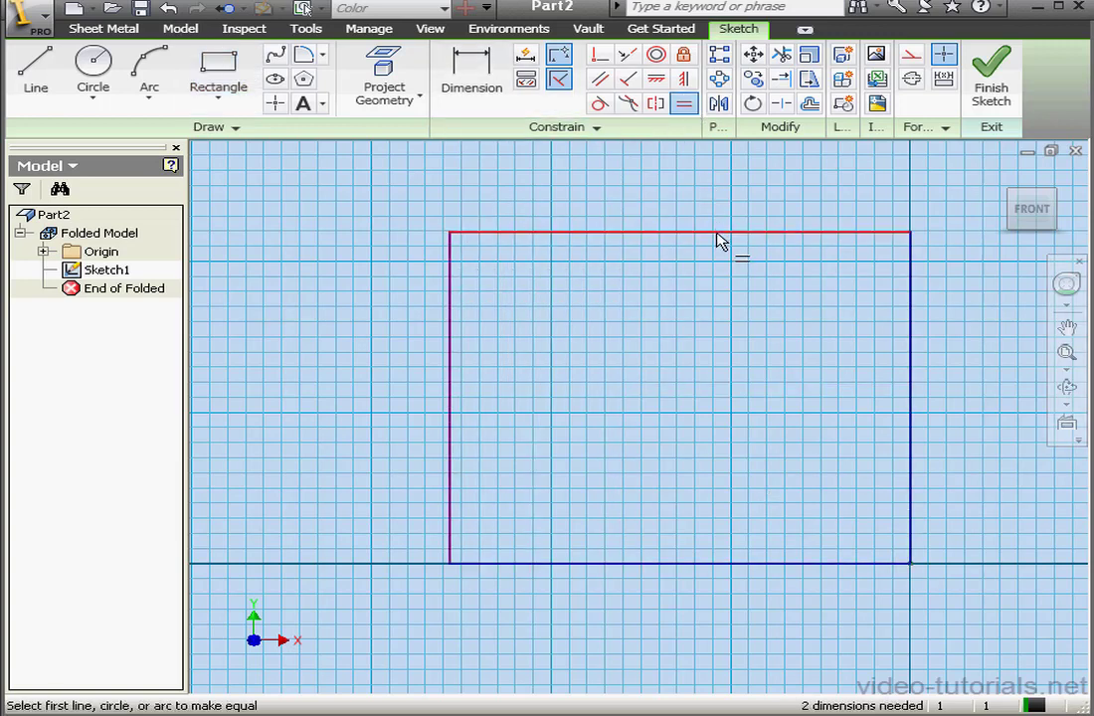
{"action": "left_click", "coordinate": [715, 233]}
{"action": "left_click", "coordinate": [908, 315]}
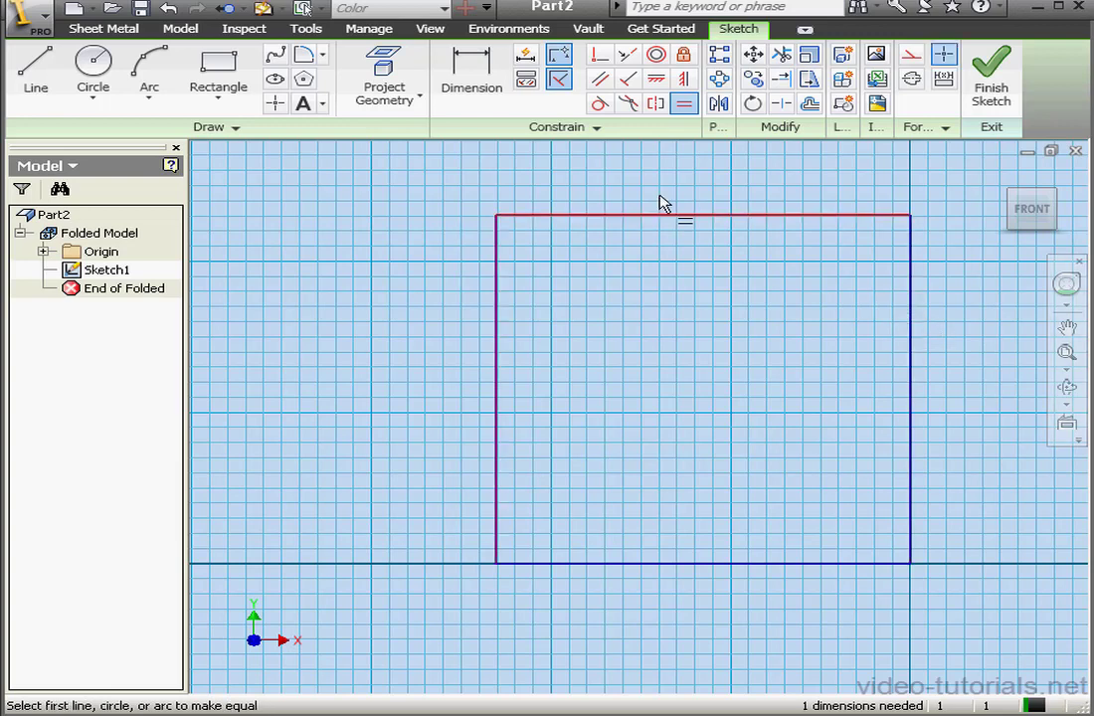
{"action": "left_click", "coordinate": [472, 74]}
{"action": "left_click", "coordinate": [499, 325]}
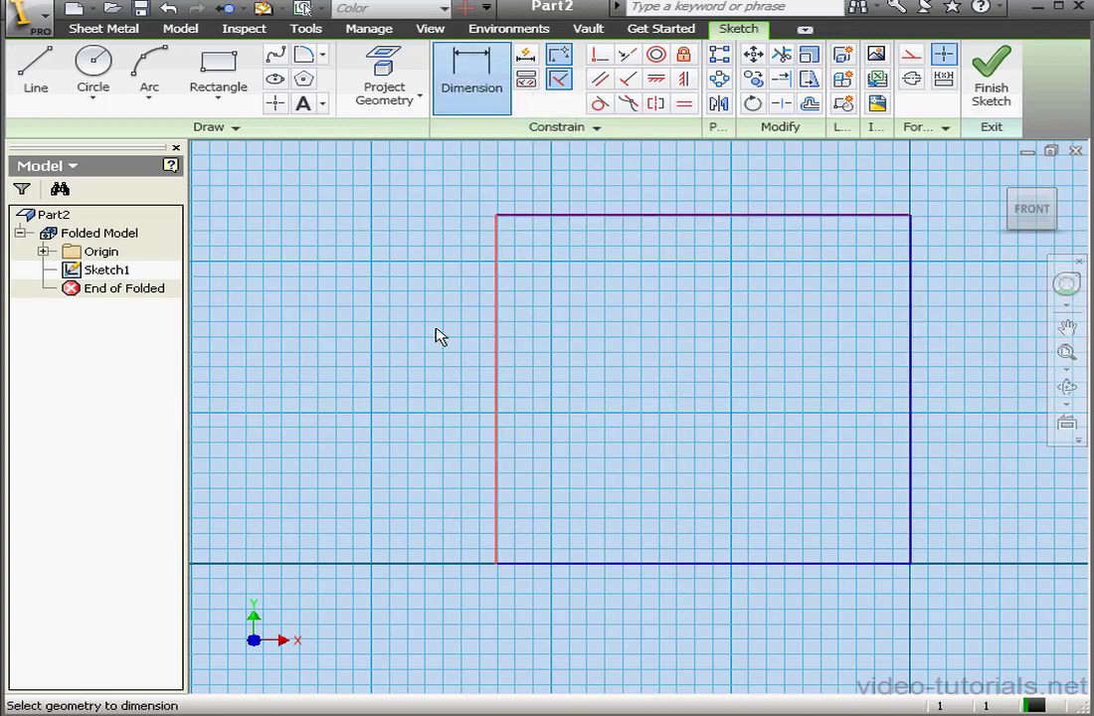
{"action": "left_click", "coordinate": [386, 326]}
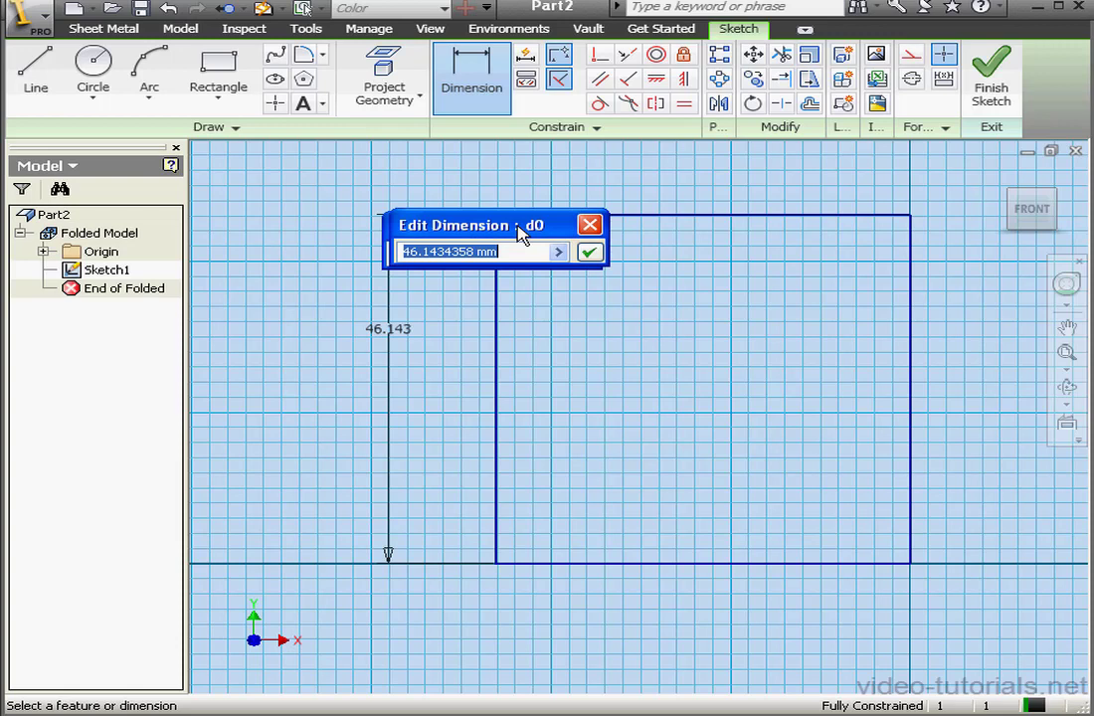
{"action": "type", "text": "50"}
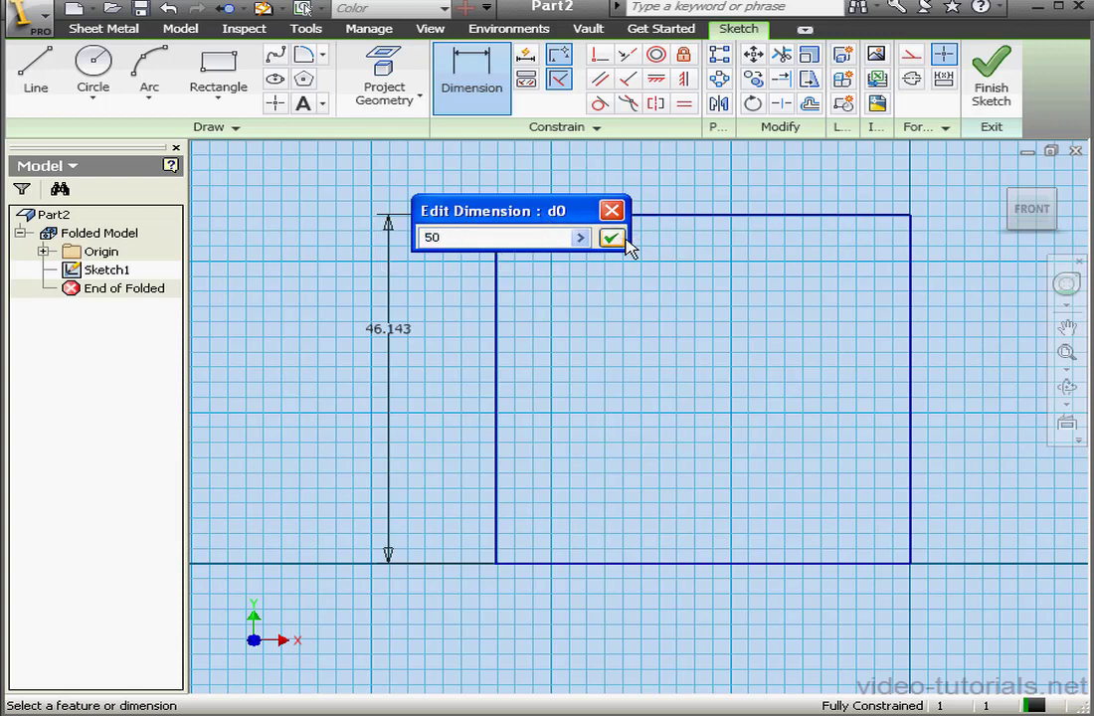
{"action": "left_click", "coordinate": [611, 238]}
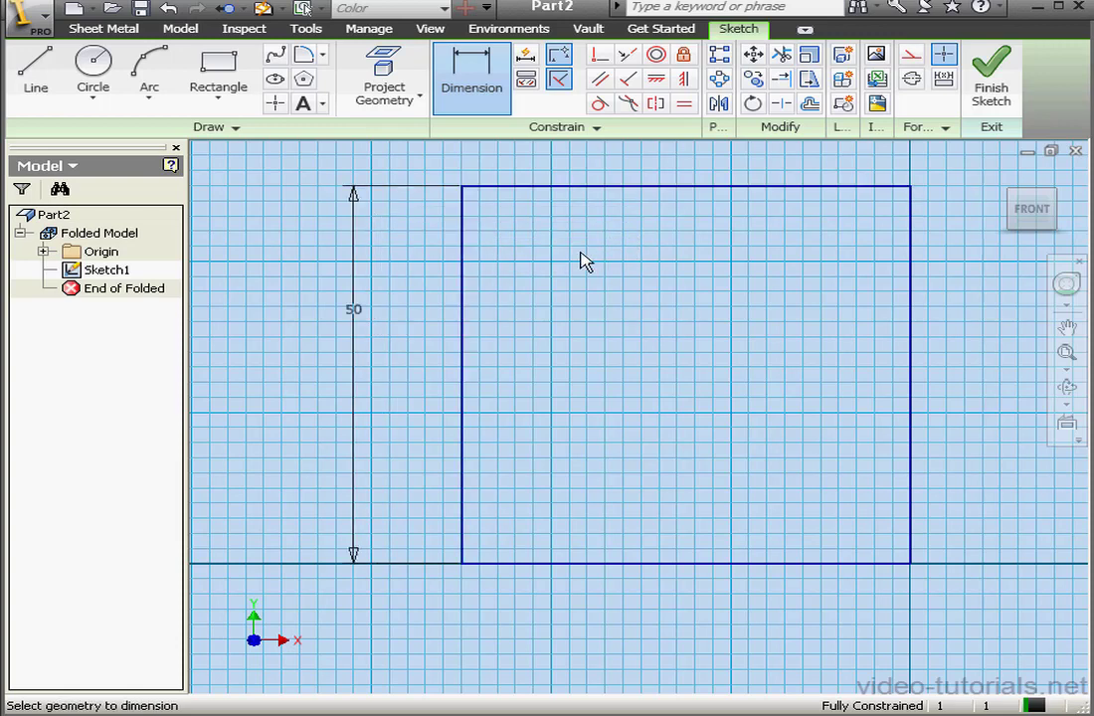
Step: Finish the sketch and turn the 50 mm square into the Face1 sheet-metal plate
{"action": "left_click", "coordinate": [983, 92]}
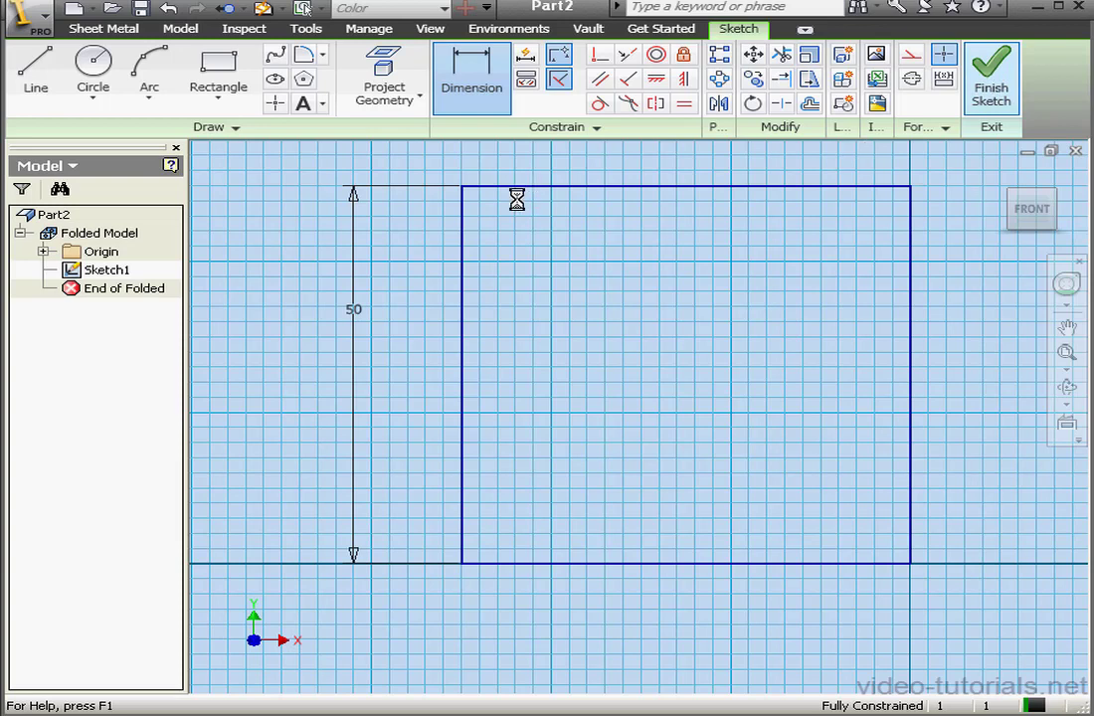
{"action": "left_click", "coordinate": [1002, 175]}
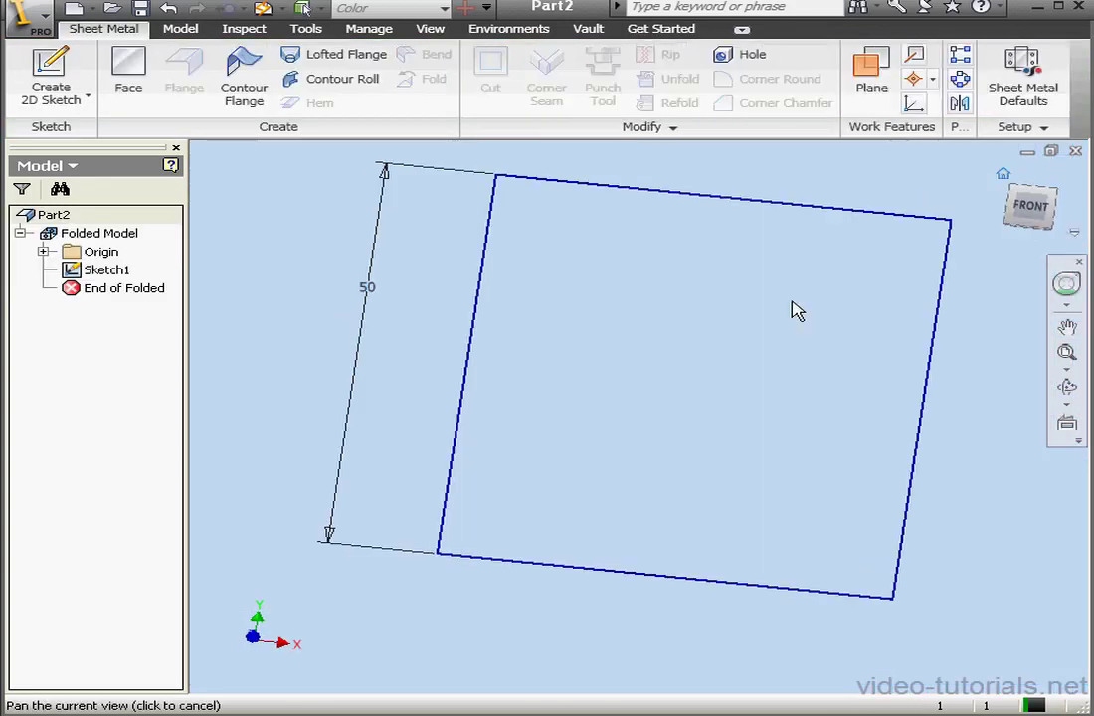
{"action": "left_click", "coordinate": [129, 75]}
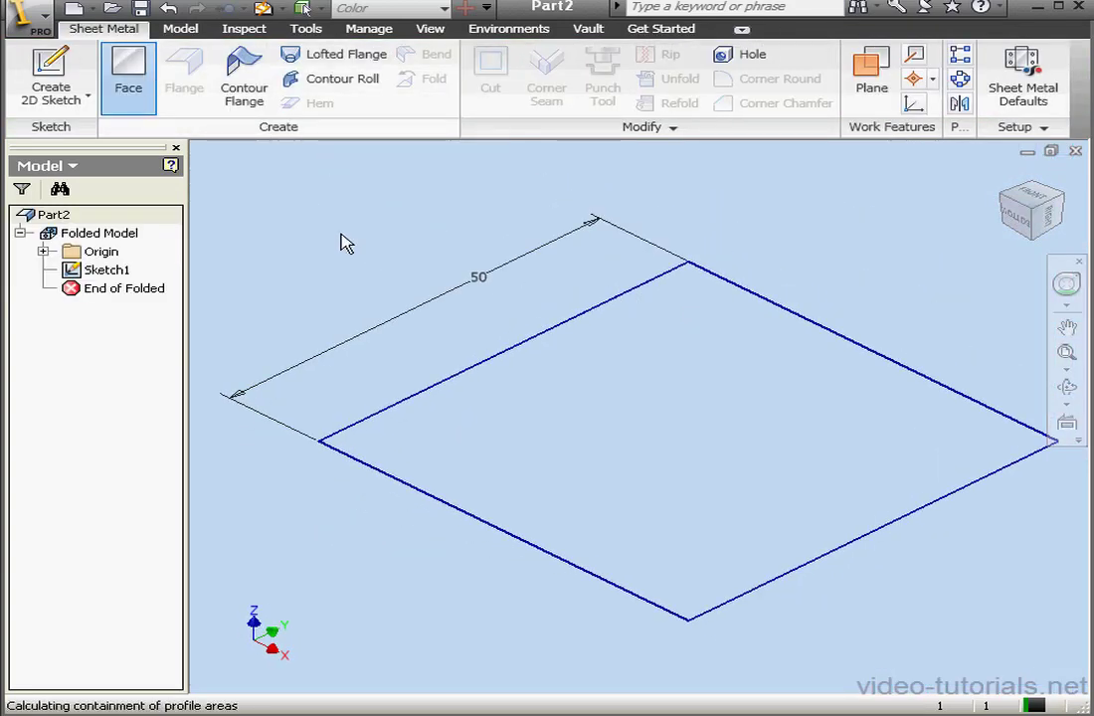
{"action": "left_click", "coordinate": [164, 365]}
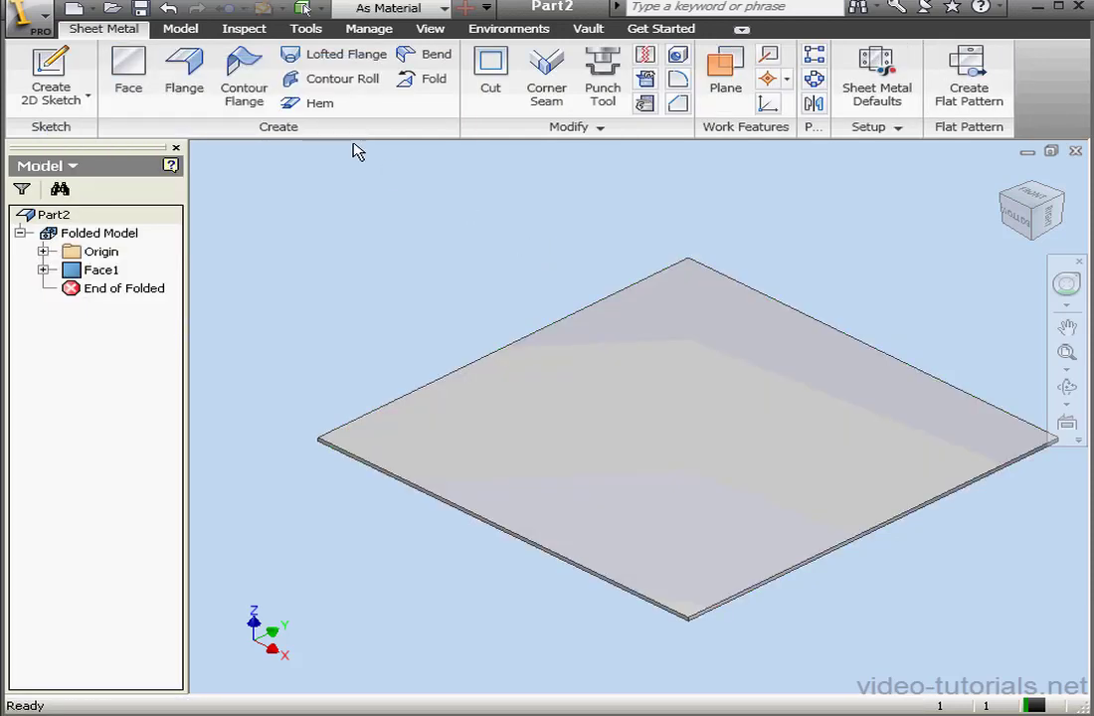
Step: Start a hem, try the front-right edge, then settle on the front-left edge
{"action": "left_click", "coordinate": [316, 104]}
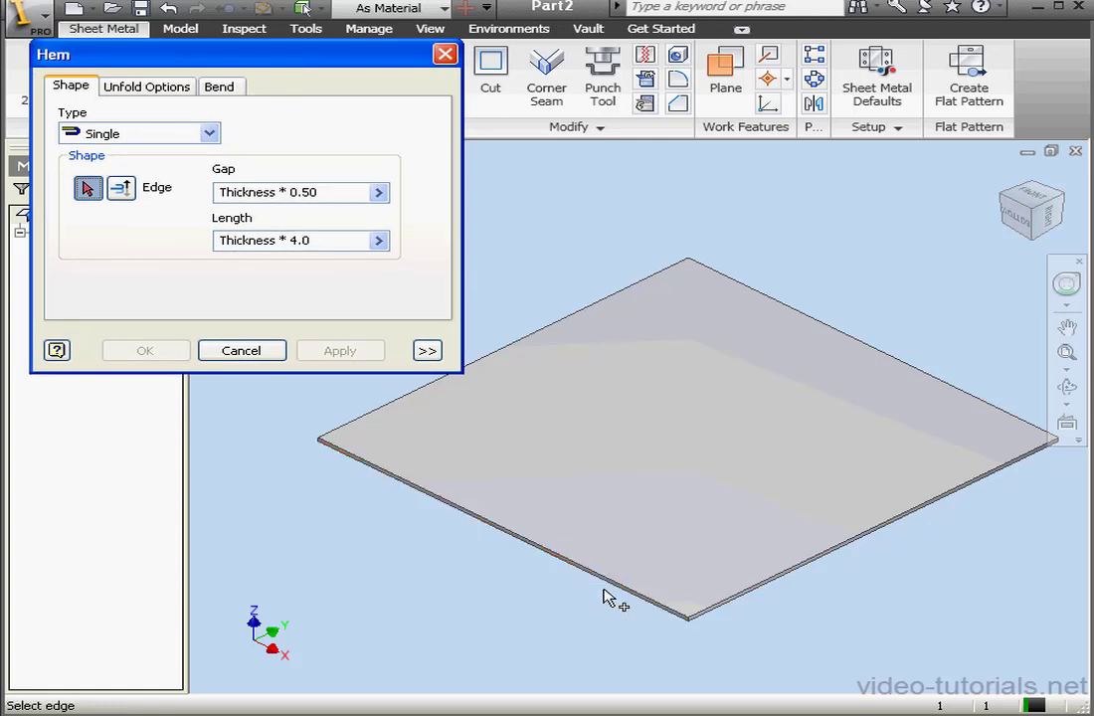
{"action": "left_click", "coordinate": [657, 599]}
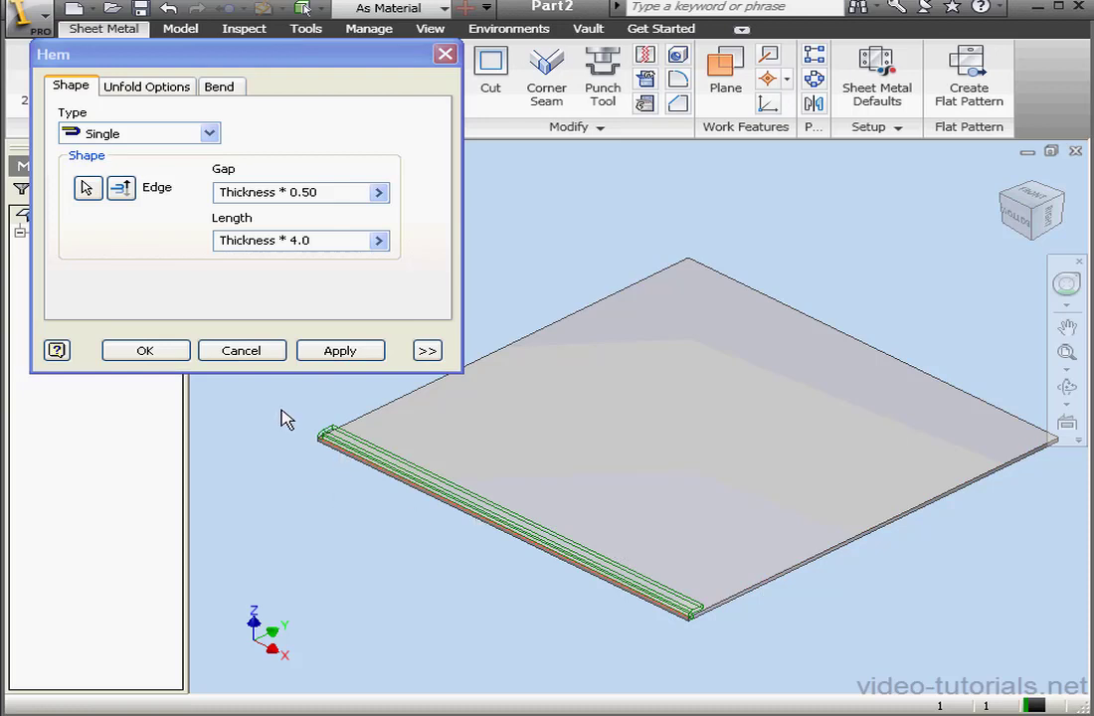
{"action": "left_click", "coordinate": [88, 187]}
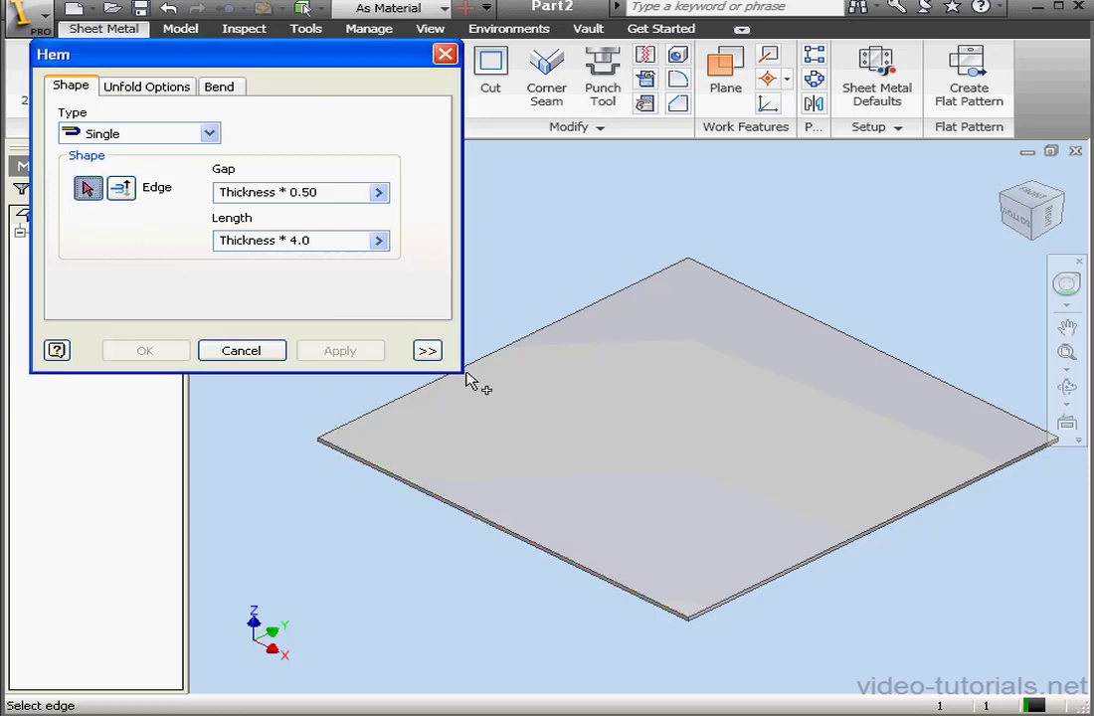
{"action": "left_click", "coordinate": [744, 601]}
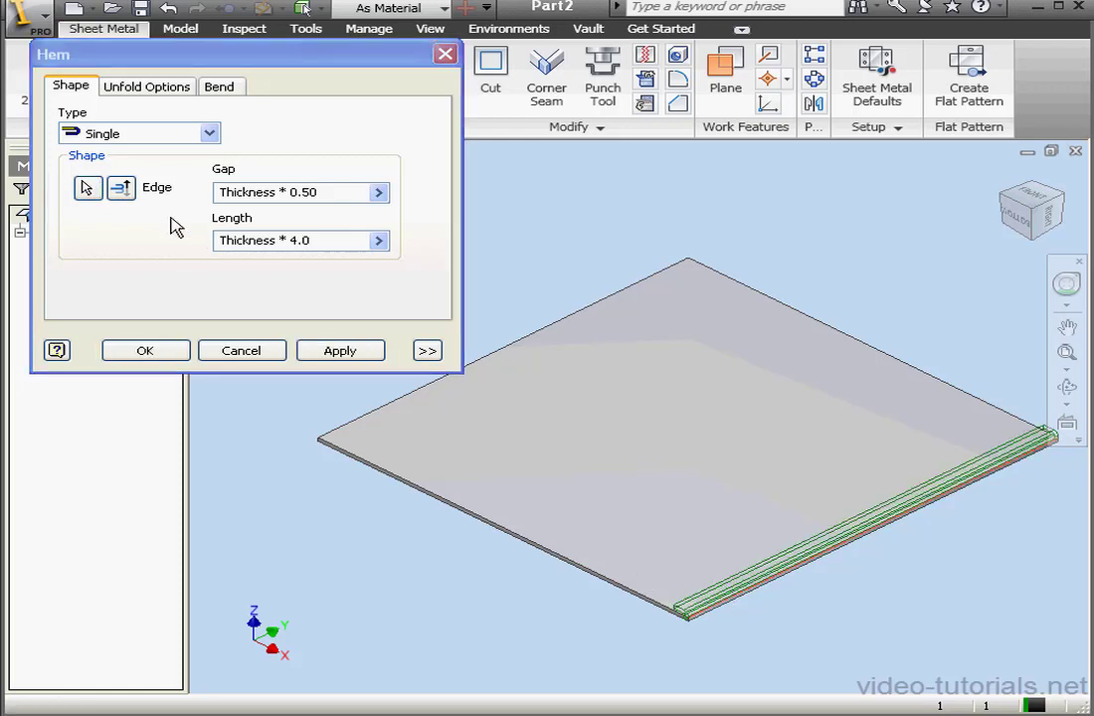
{"action": "left_click", "coordinate": [89, 186]}
{"action": "left_click", "coordinate": [490, 525]}
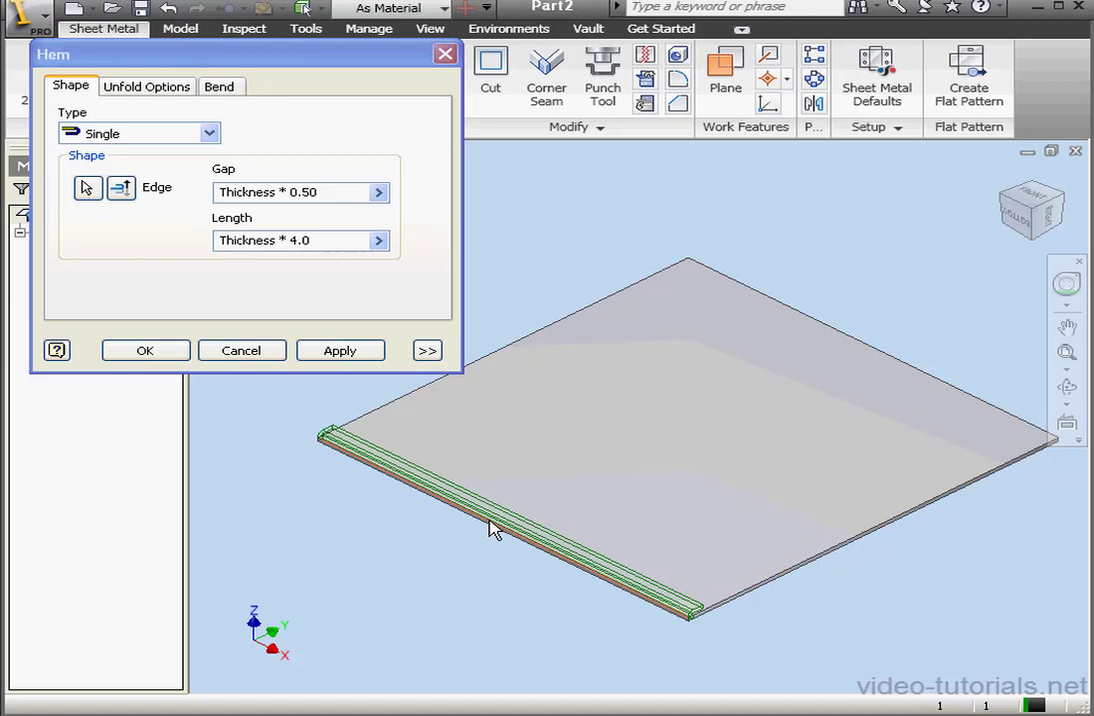
Step: Flip the hem direction and back, keeping Single as the hem type
{"action": "left_click", "coordinate": [121, 187]}
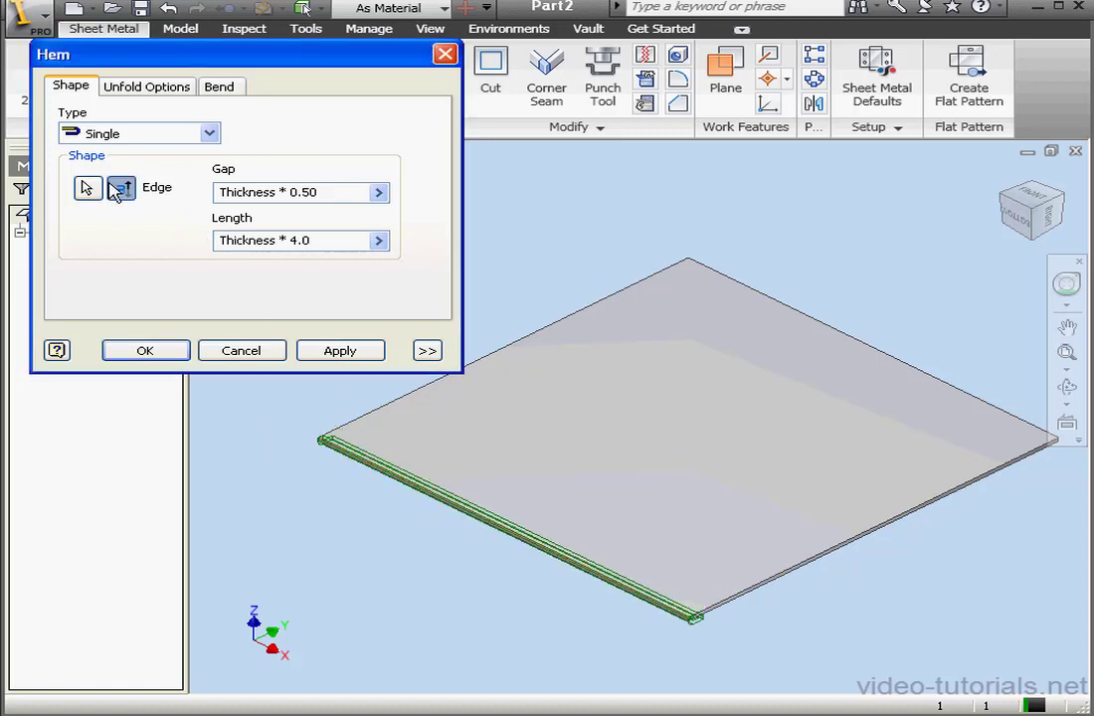
{"action": "left_click", "coordinate": [121, 188]}
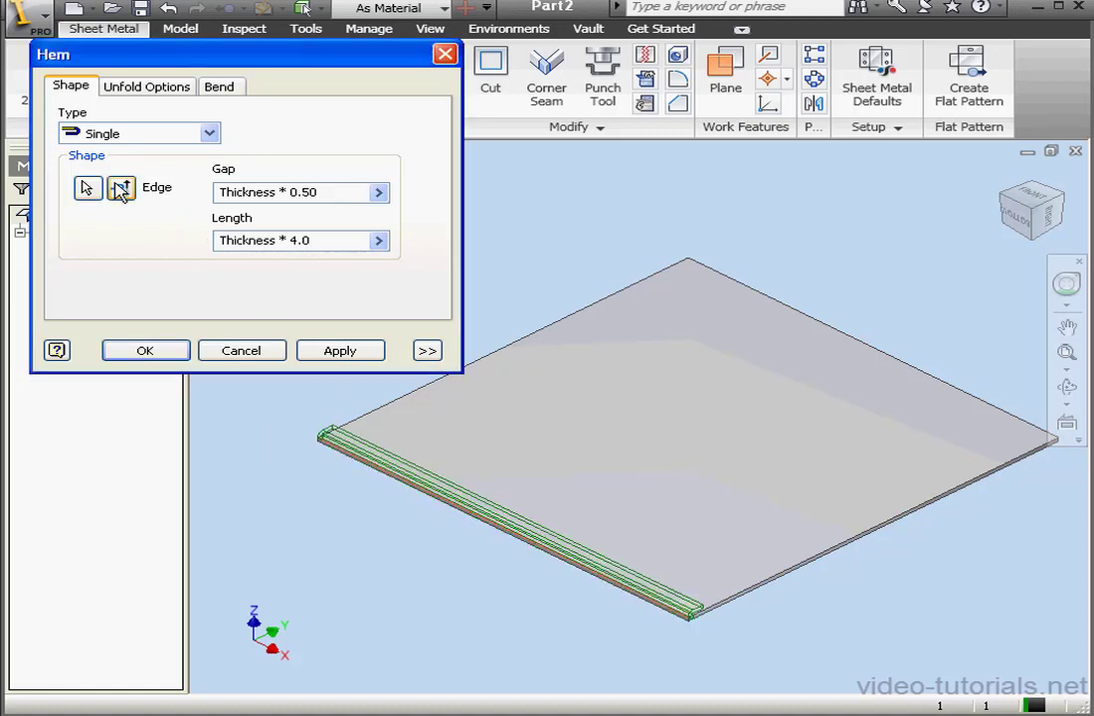
{"action": "left_click", "coordinate": [209, 133]}
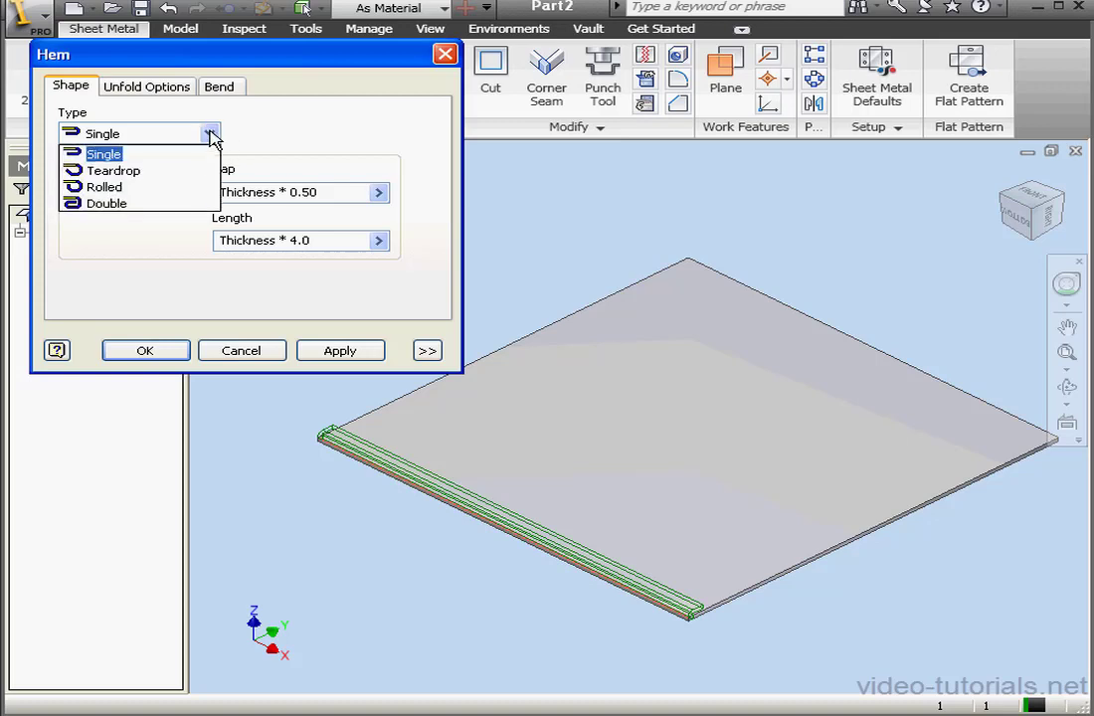
{"action": "left_click", "coordinate": [128, 157]}
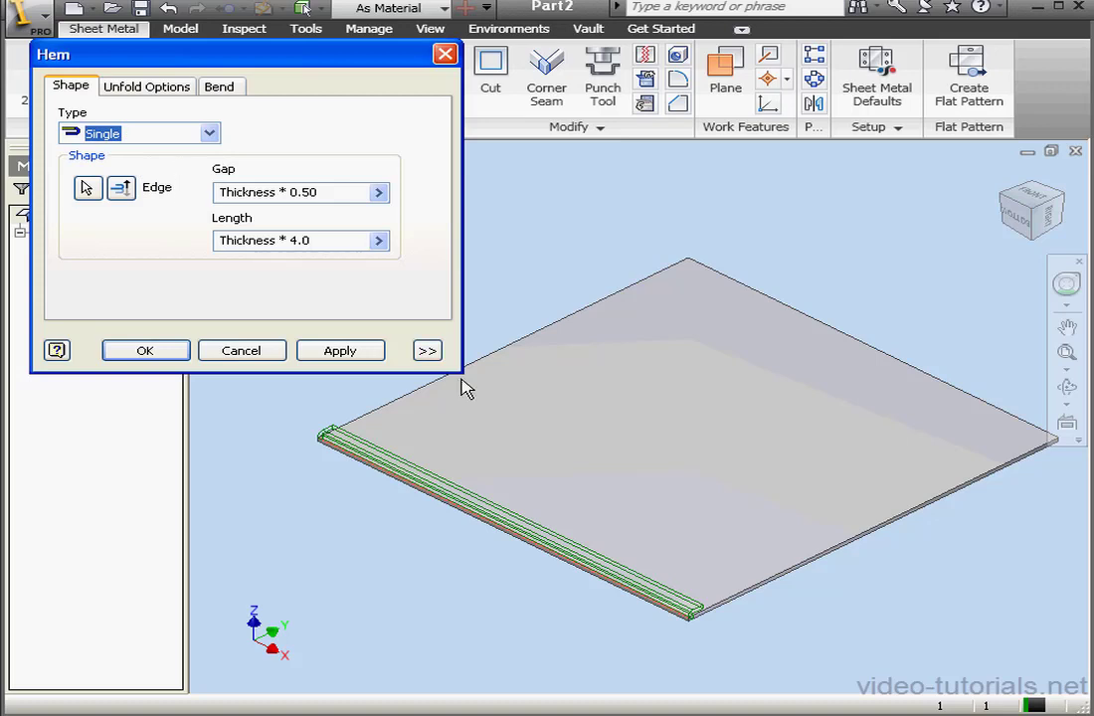
Step: Limit the single hem to a 10 mm width and apply it as Hem1
{"action": "left_click", "coordinate": [427, 350]}
{"action": "left_click", "coordinate": [301, 428]}
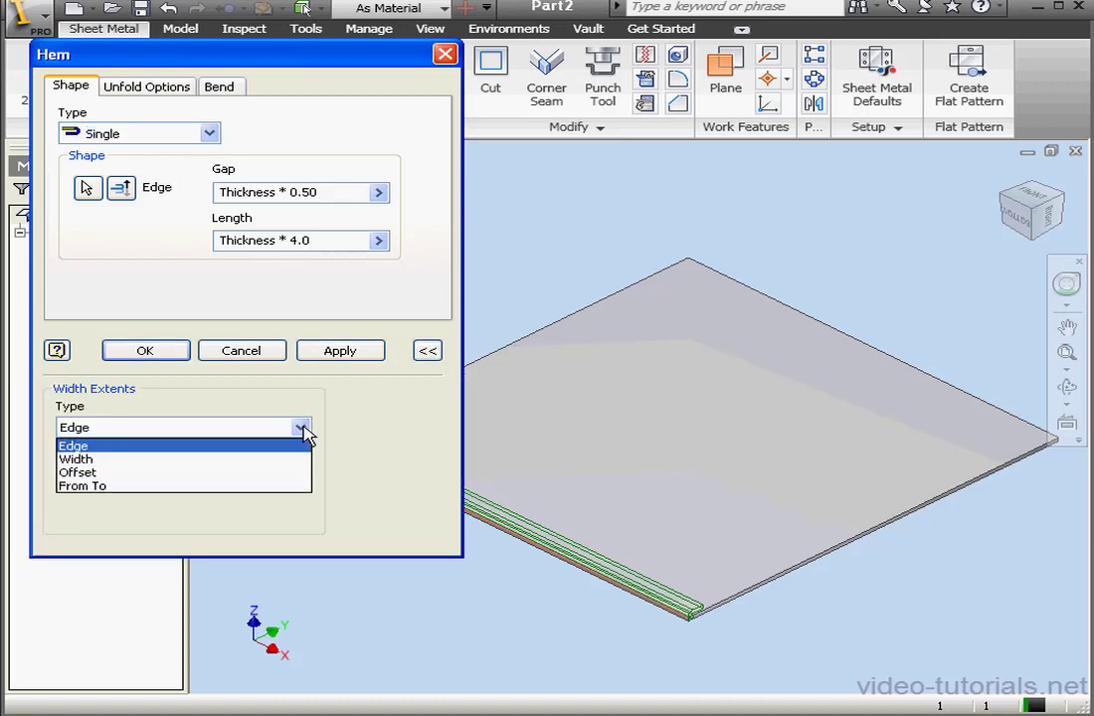
{"action": "left_click", "coordinate": [245, 459]}
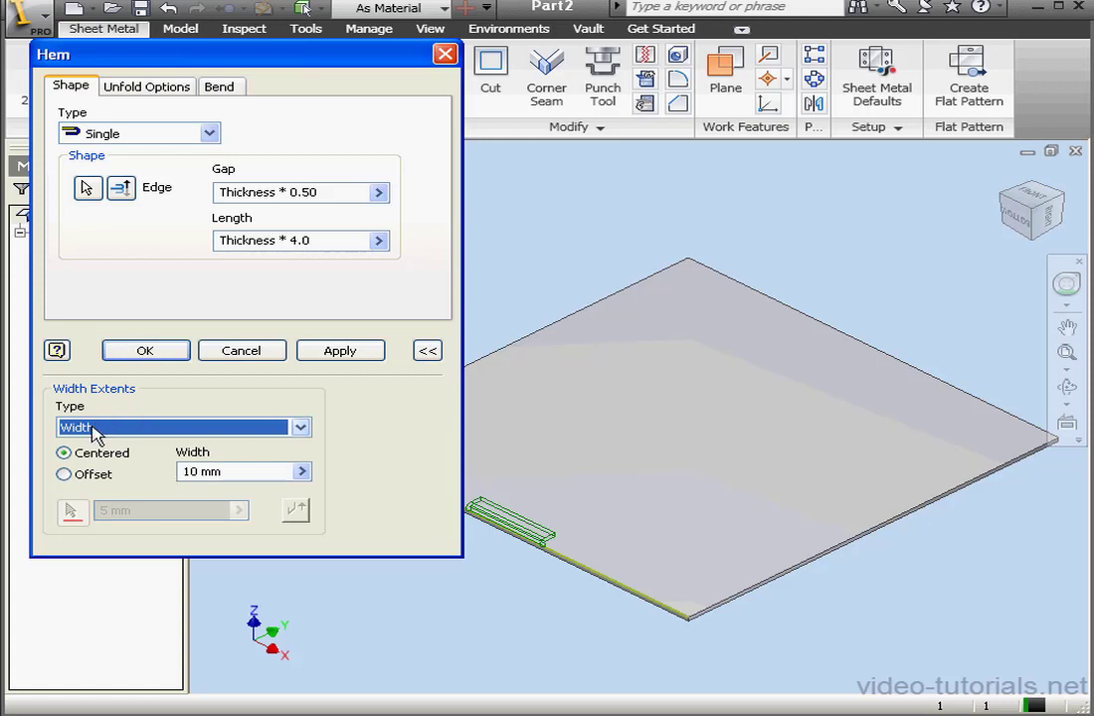
{"action": "left_click", "coordinate": [167, 353]}
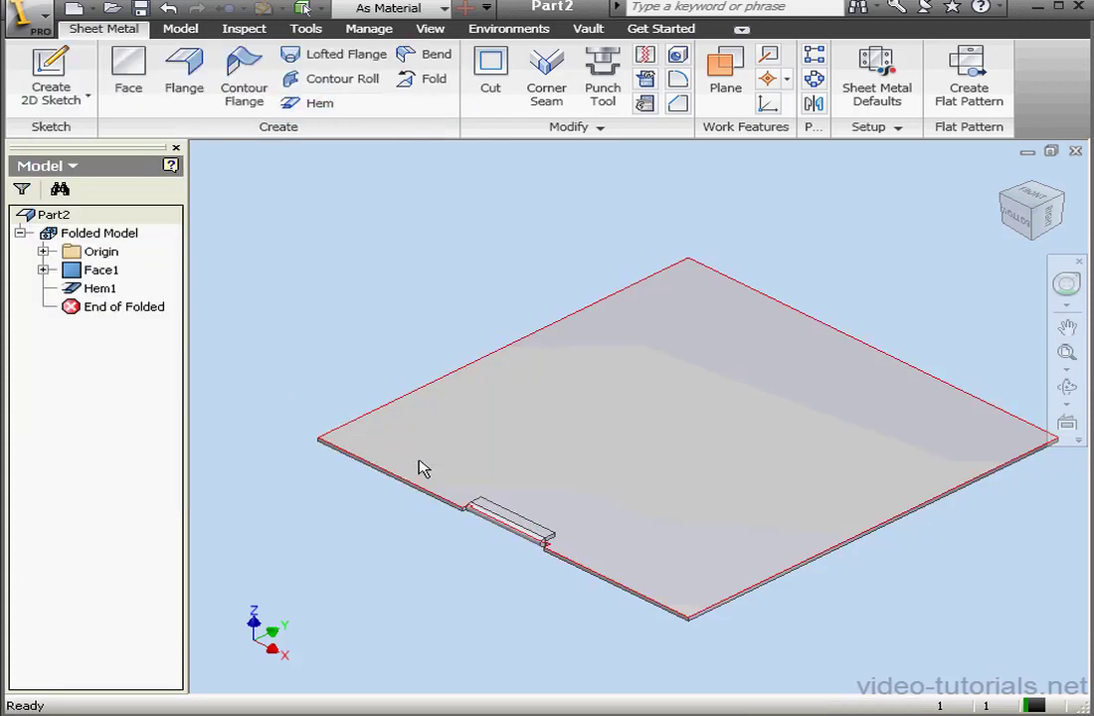
{"action": "scroll", "coordinate": [586, 547], "scroll_direction": "down", "scroll_amount": 5}
{"action": "middle_click_drag", "start_coordinate": [539, 591], "coordinate": [458, 407]}
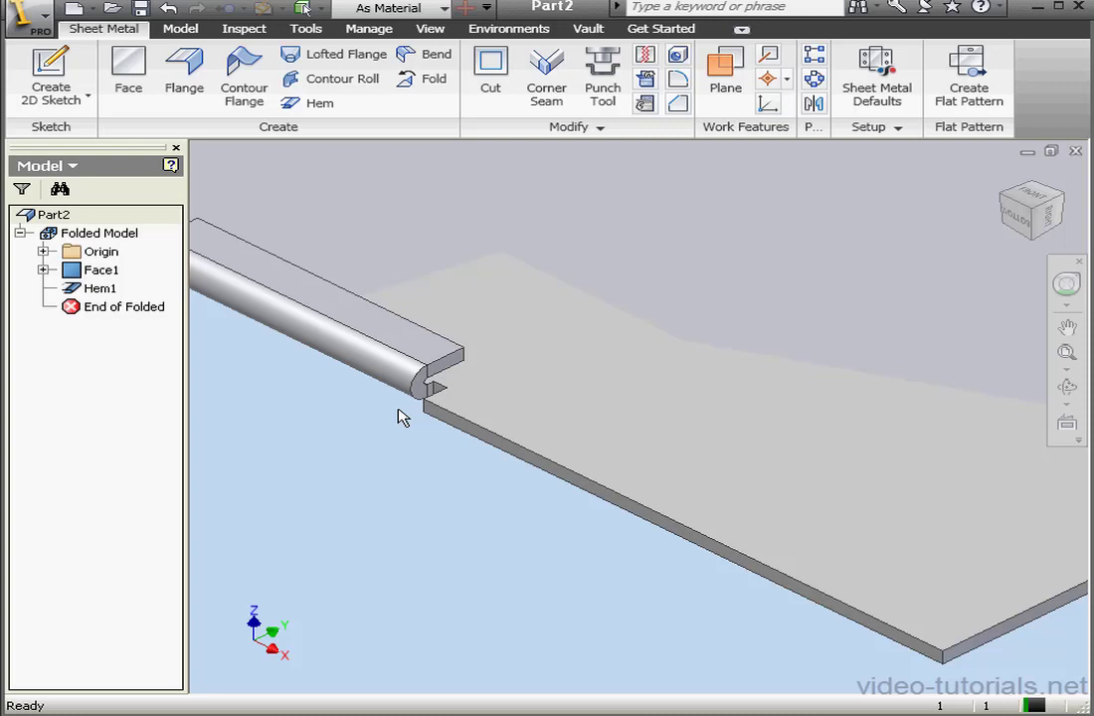
Step: Edit Hem1 and set its Minimum Remnant to d0 on the Bend tab
{"action": "left_click", "coordinate": [455, 420]}
{"action": "left_click", "coordinate": [96, 289]}
{"action": "double_click", "coordinate": [99, 288]}
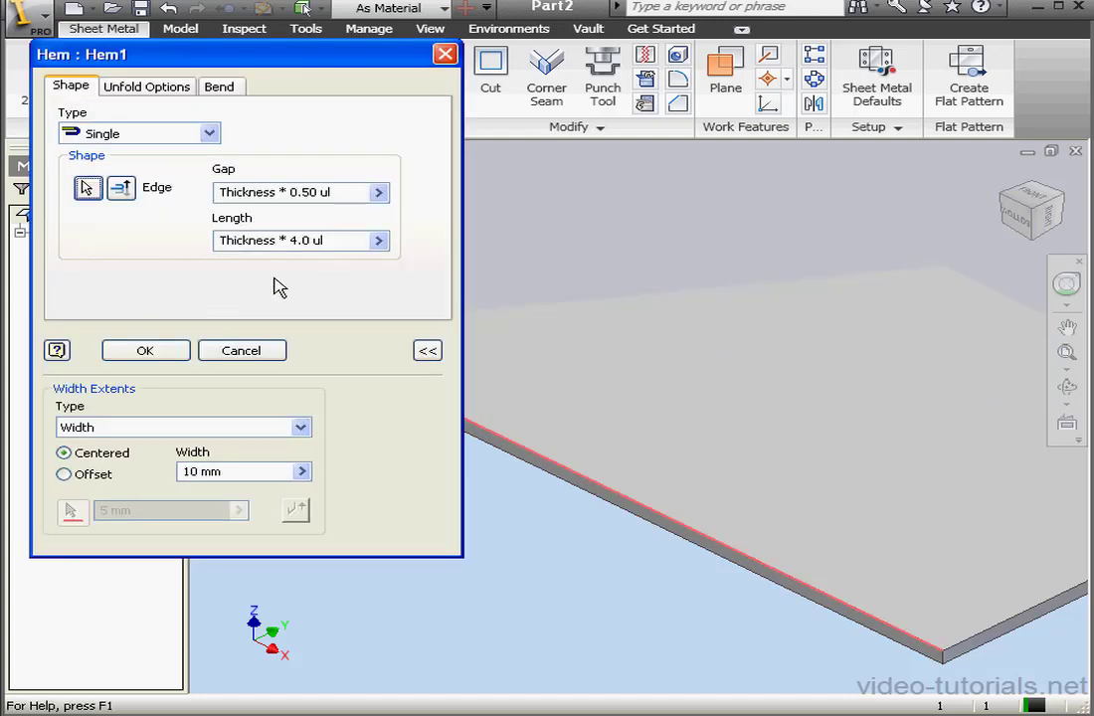
{"action": "left_click", "coordinate": [217, 86]}
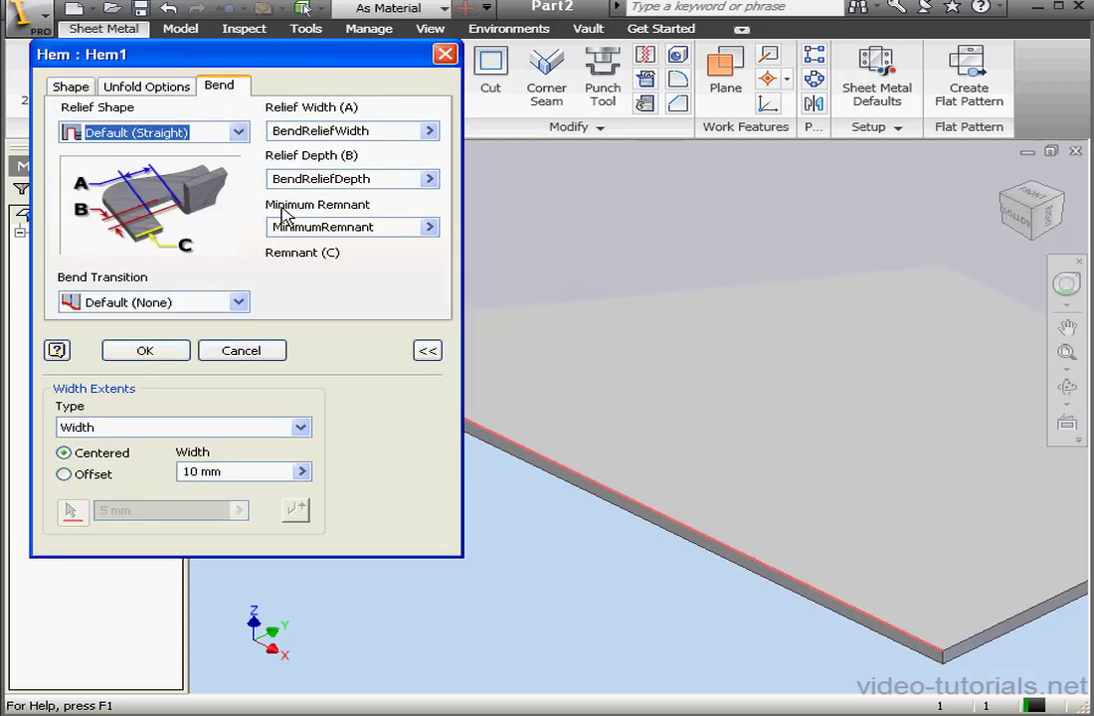
{"action": "left_click_drag", "start_coordinate": [336, 55], "coordinate": [926, 46]}
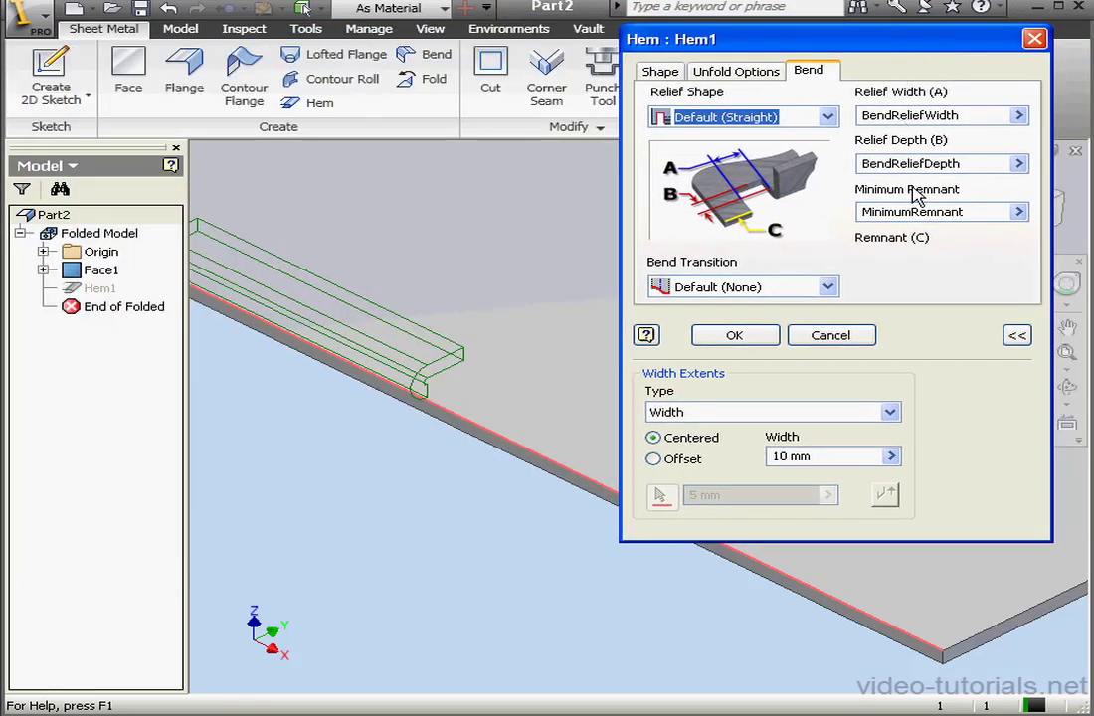
{"action": "left_click_drag", "start_coordinate": [974, 208], "coordinate": [872, 211]}
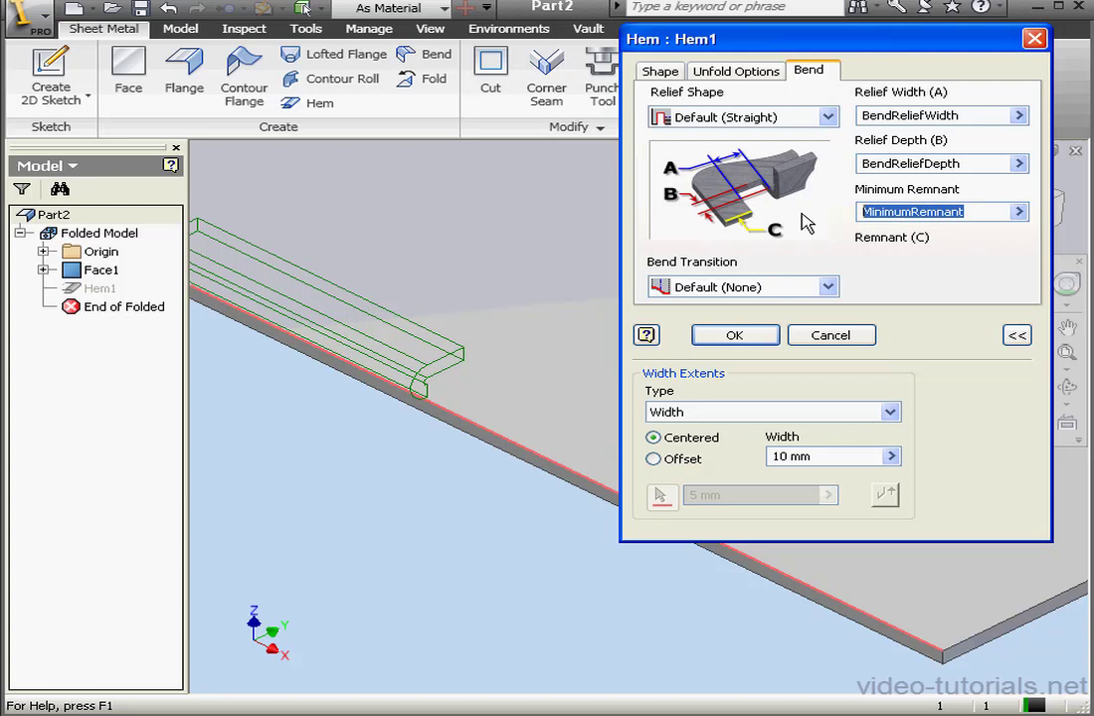
{"action": "type", "text": "d0"}
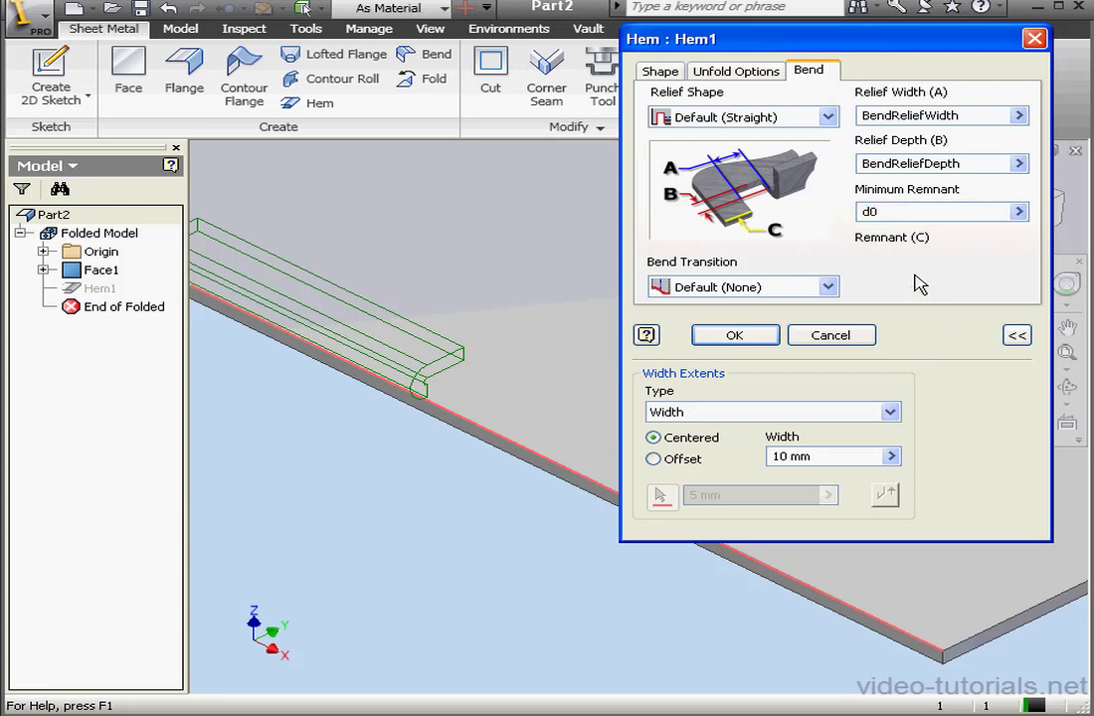
{"action": "left_click", "coordinate": [748, 337]}
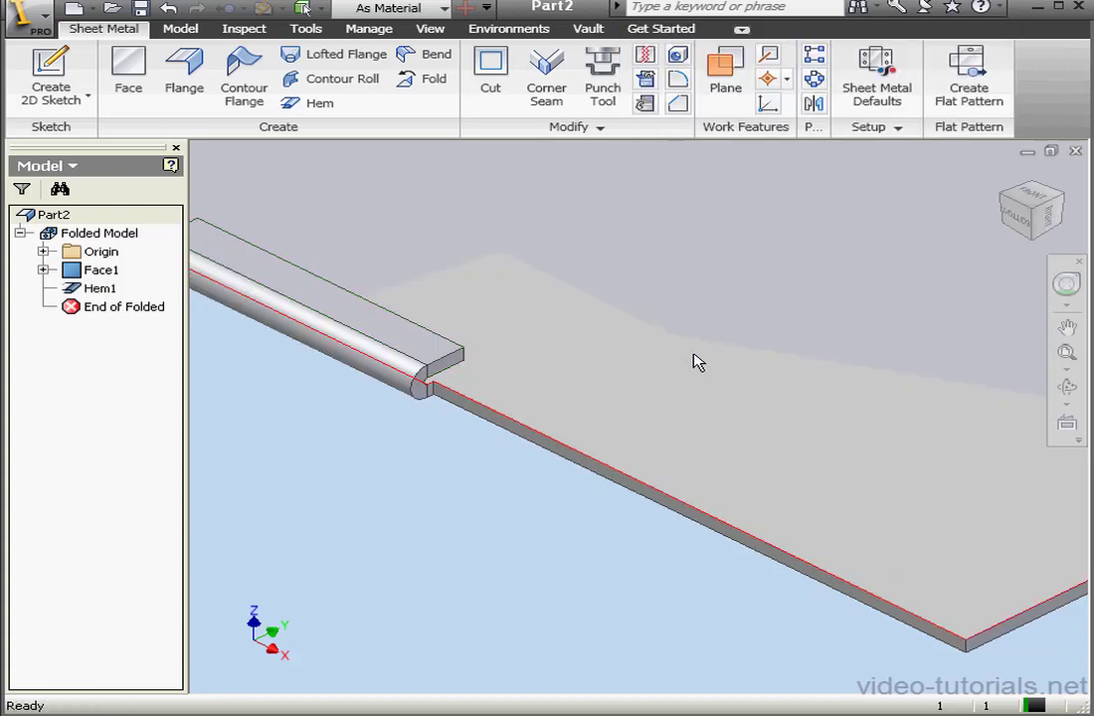
Step: Reopen Hem1 and switch its width extent type back to Edge
{"action": "double_click", "coordinate": [97, 287]}
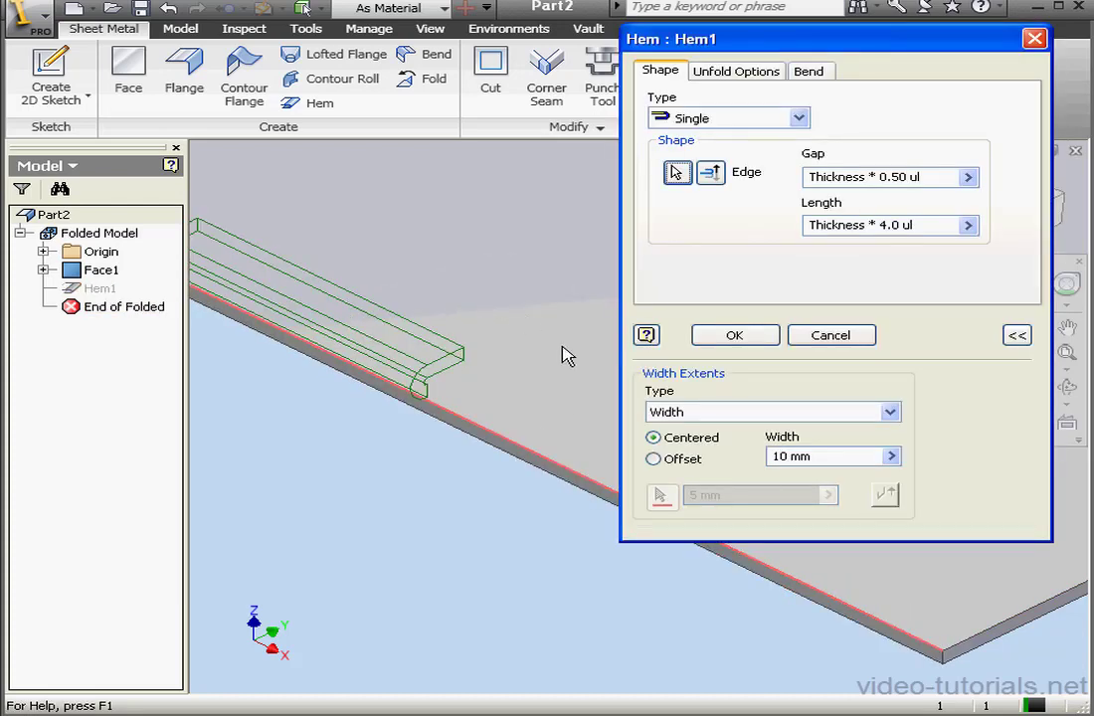
{"action": "left_click", "coordinate": [889, 412]}
{"action": "left_click", "coordinate": [832, 431]}
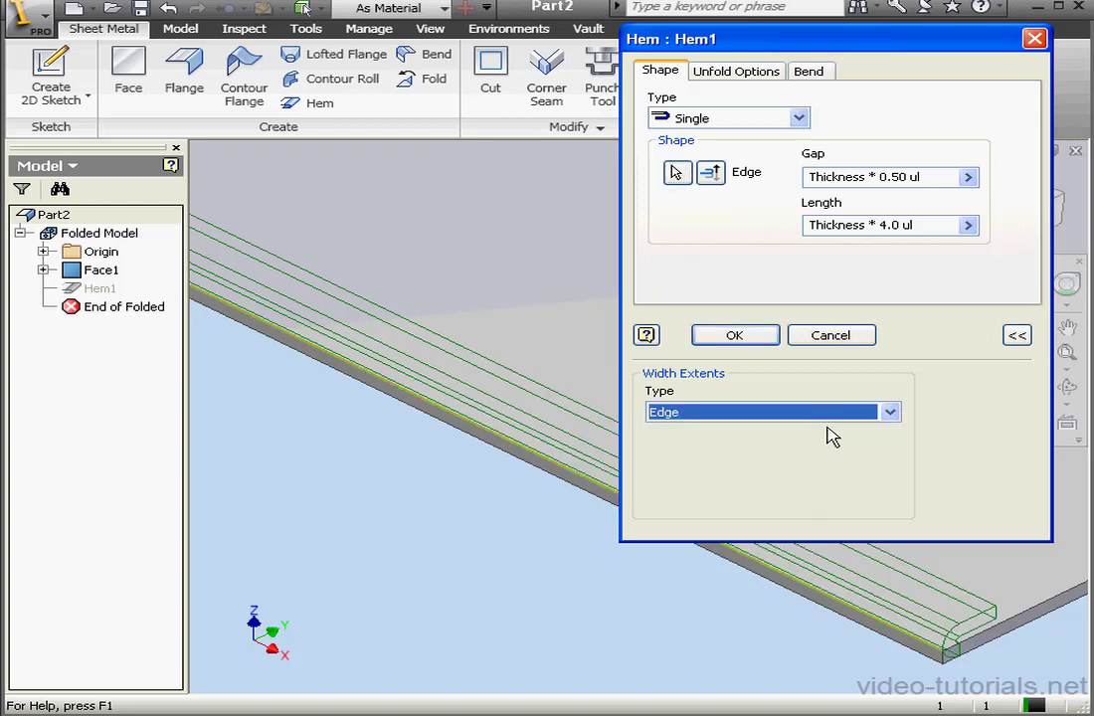
Step: Orient the view along the plate edge to see the hem profile side-on
{"action": "left_click", "coordinate": [1067, 422]}
{"action": "left_click", "coordinate": [1037, 619]}
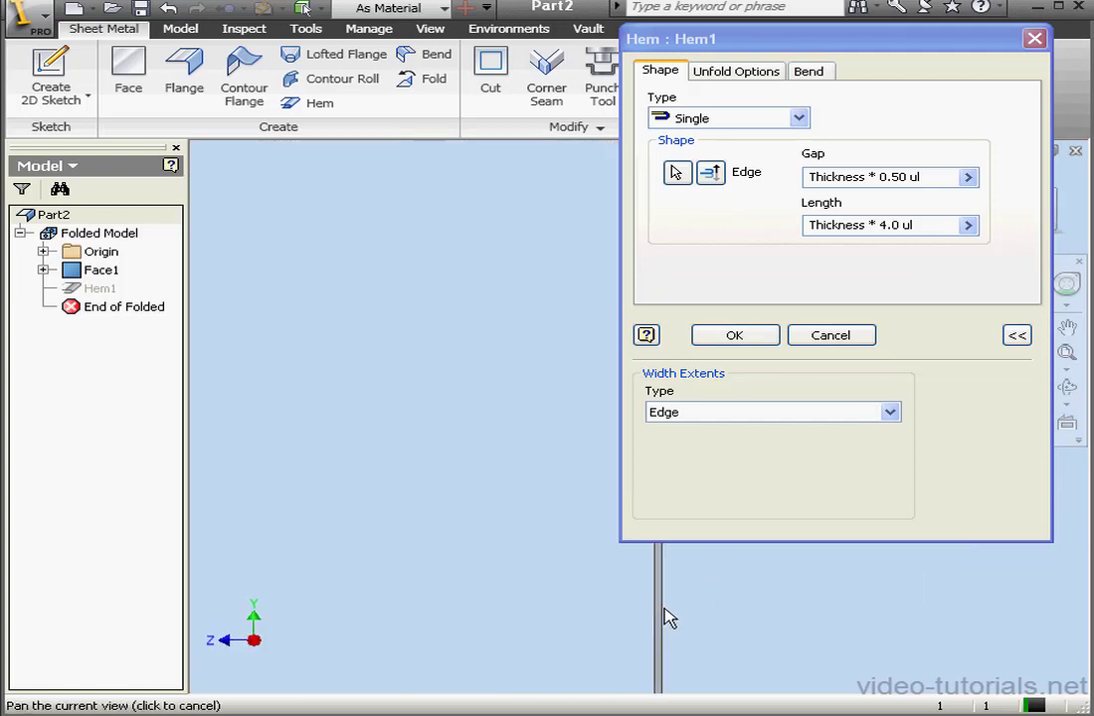
{"action": "left_click_drag", "start_coordinate": [664, 616], "coordinate": [364, 402]}
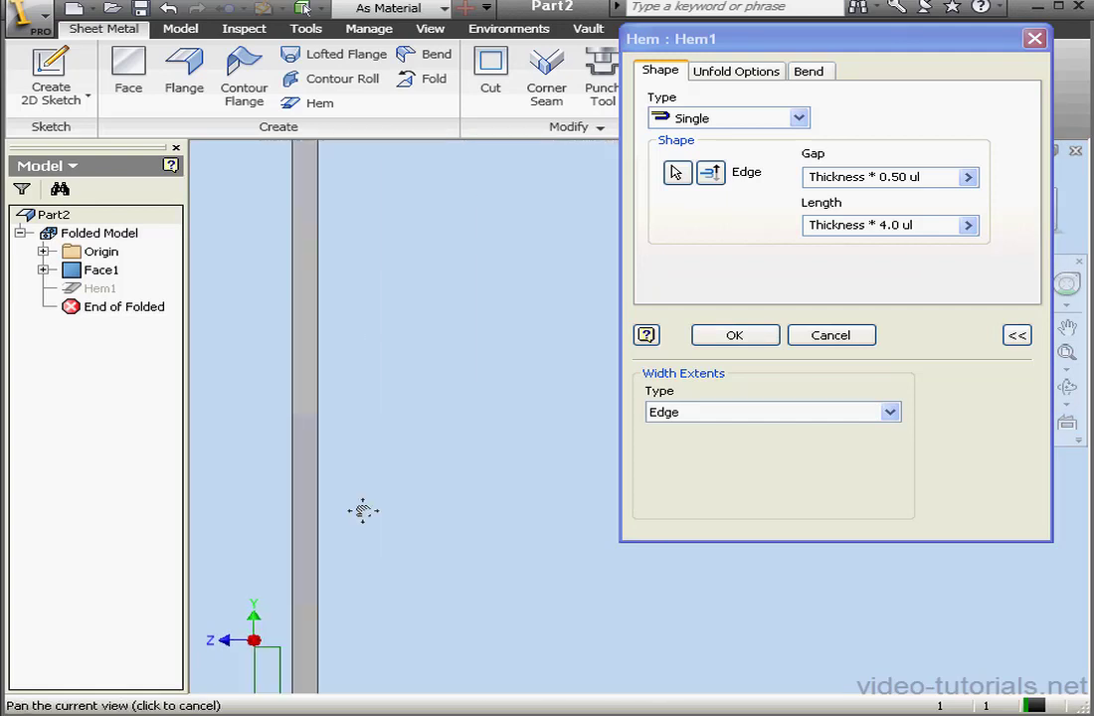
{"action": "left_click_drag", "start_coordinate": [364, 511], "coordinate": [455, 344]}
{"action": "scroll", "coordinate": [461, 459], "scroll_direction": "down", "scroll_amount": 3}
{"action": "left_click_drag", "start_coordinate": [493, 440], "coordinate": [619, 380]}
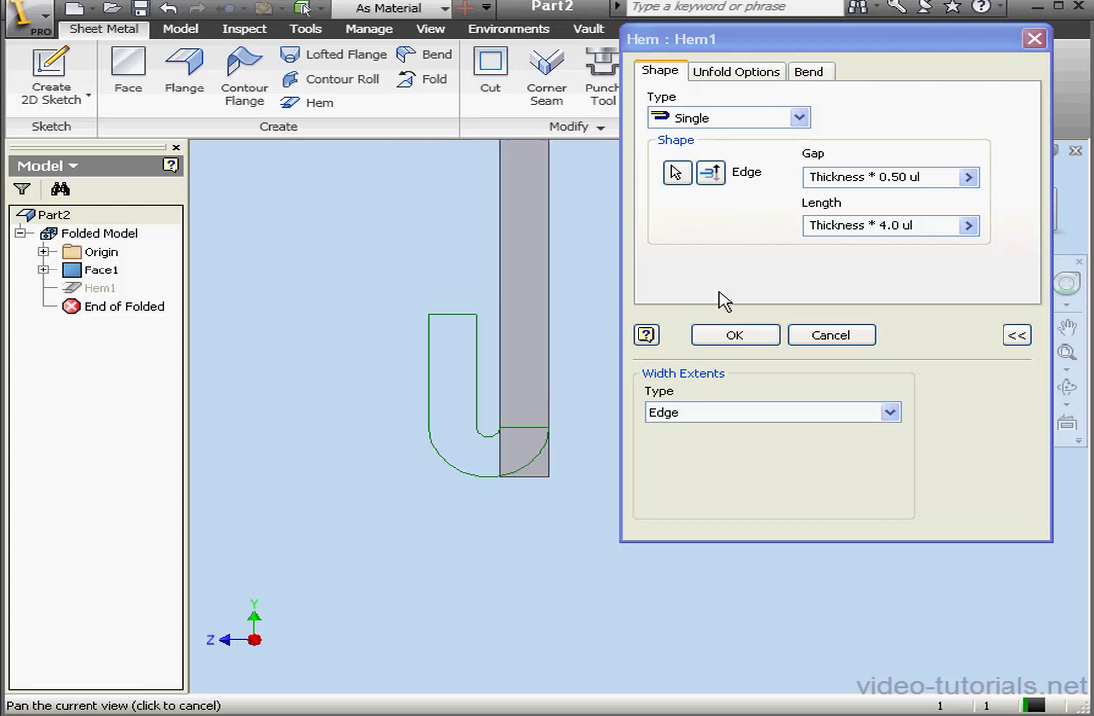
{"action": "left_click_drag", "start_coordinate": [769, 38], "coordinate": [723, 56]}
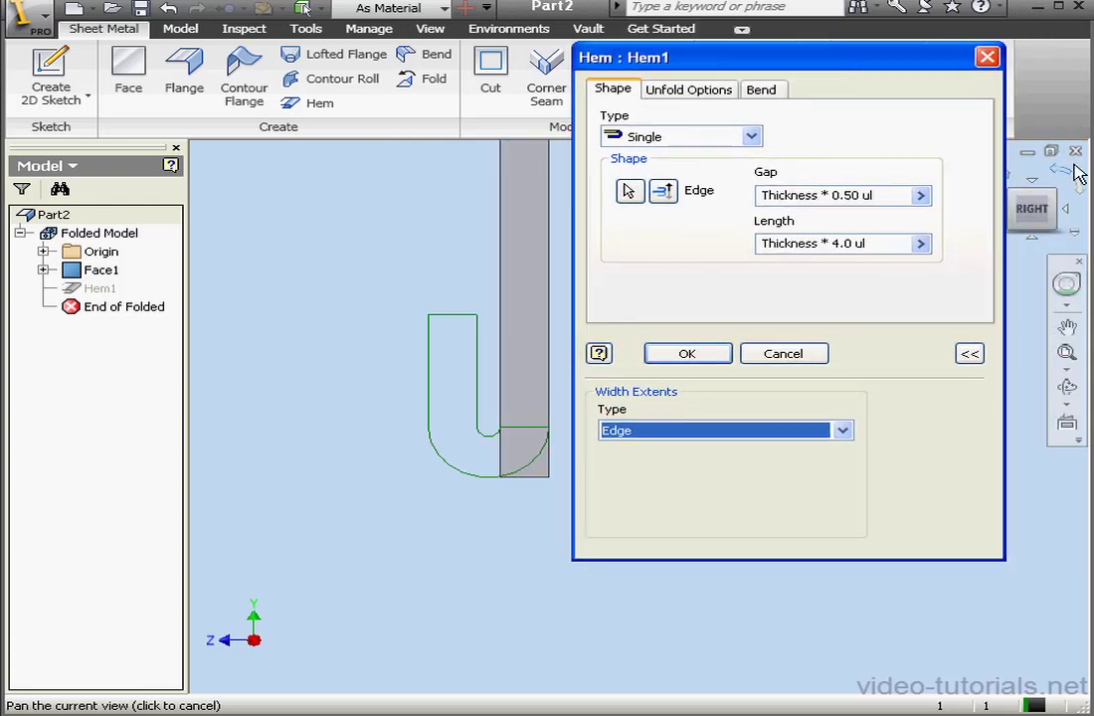
{"action": "left_click", "coordinate": [1077, 171]}
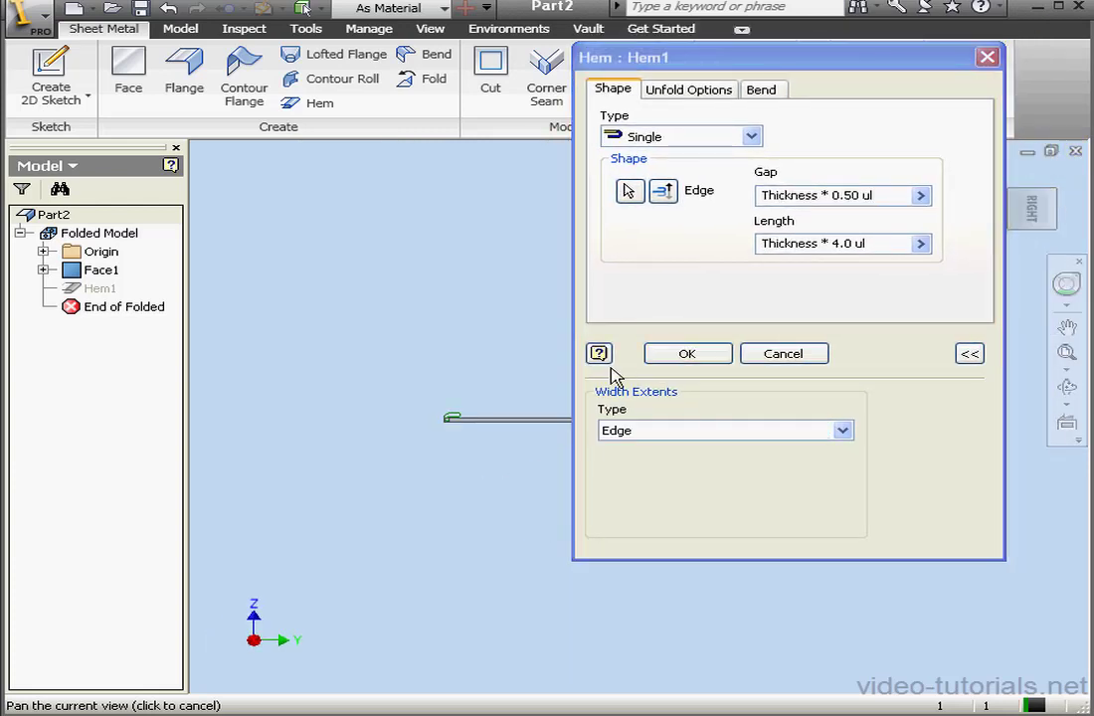
{"action": "scroll", "coordinate": [456, 447], "scroll_direction": "down", "scroll_amount": 5}
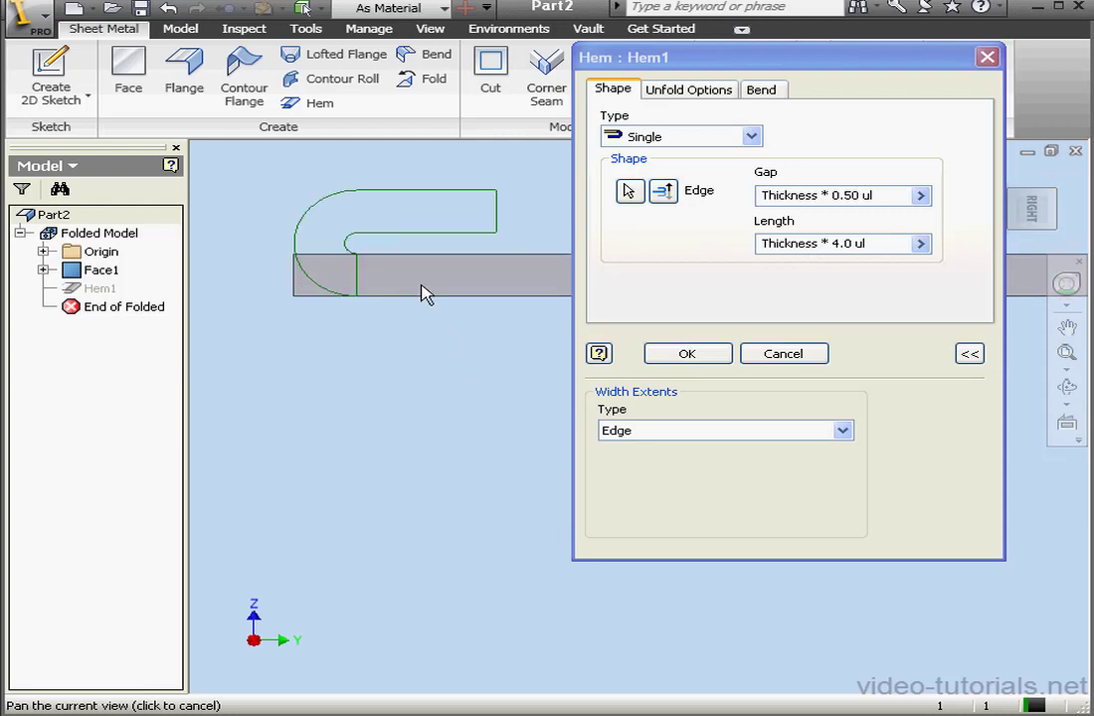
{"action": "left_click_drag", "start_coordinate": [422, 295], "coordinate": [427, 405]}
{"action": "scroll", "coordinate": [428, 404], "scroll_direction": "down", "scroll_amount": 1}
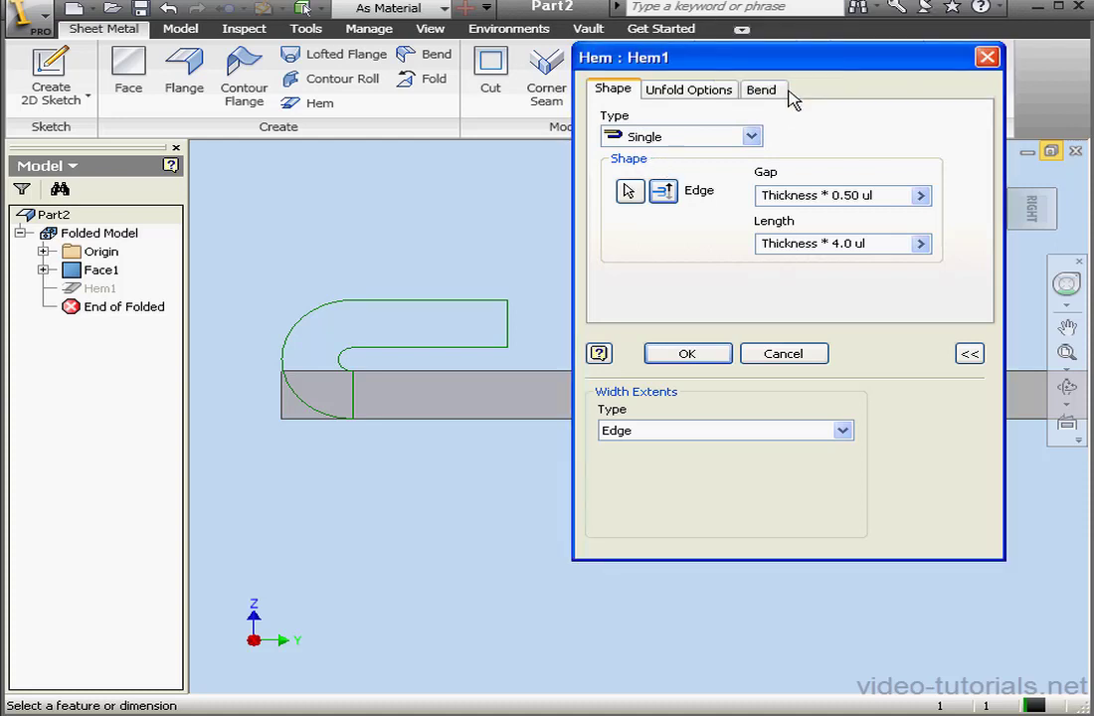
Step: Flip the hem twice, then set length Thickness * 4.5 and gap Thickness * 1.50
{"action": "left_click", "coordinate": [663, 192]}
{"action": "left_click", "coordinate": [664, 192]}
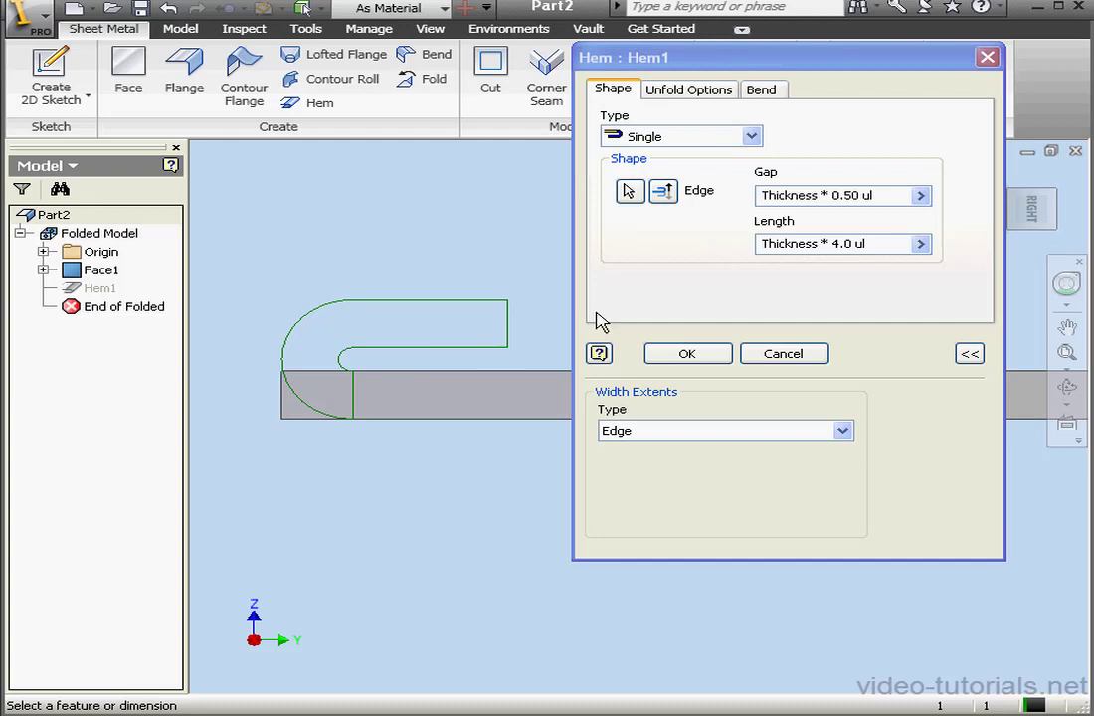
{"action": "double_click", "coordinate": [844, 242]}
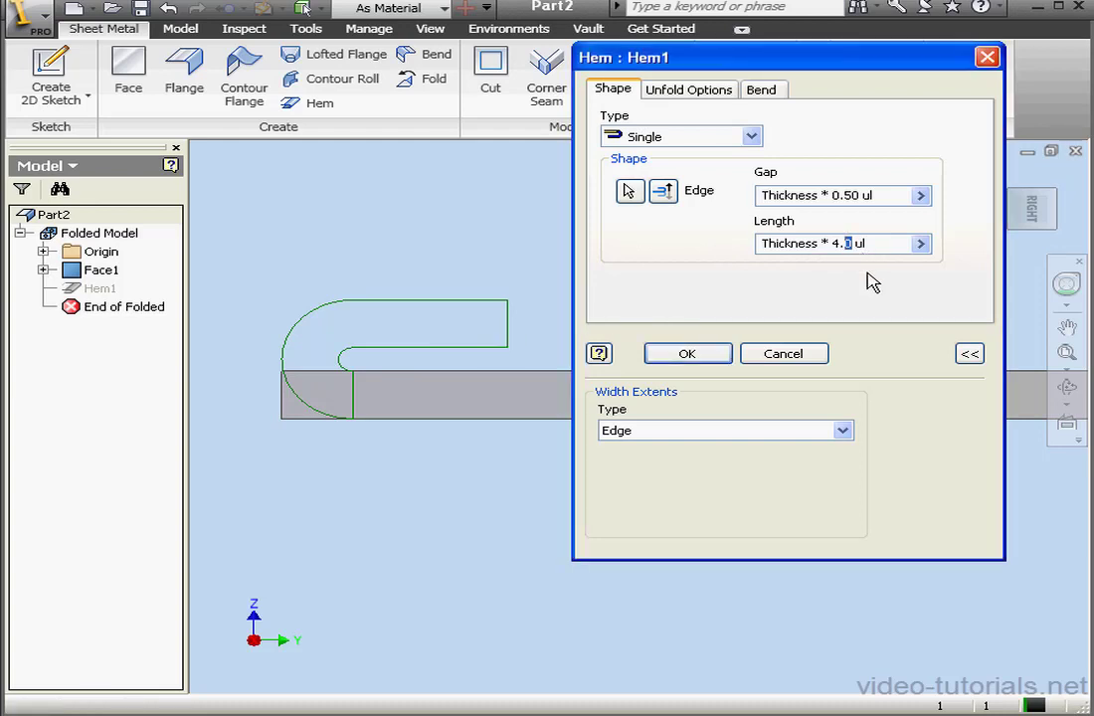
{"action": "type", "text": "5"}
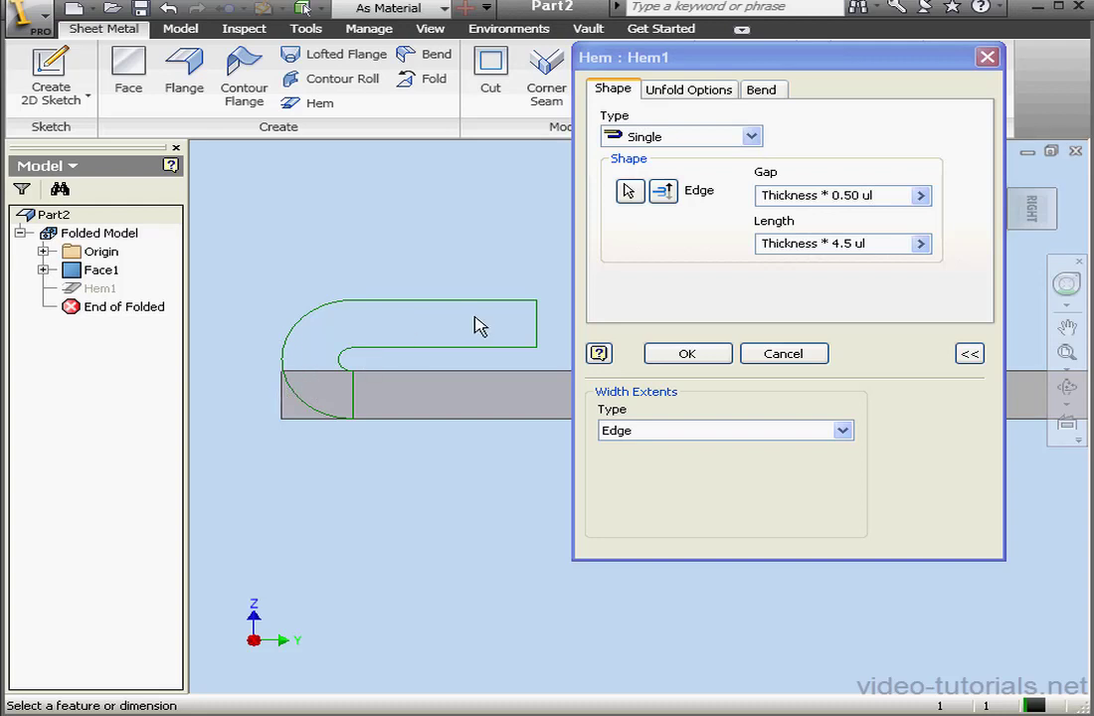
{"action": "left_click_drag", "start_coordinate": [838, 196], "coordinate": [834, 195]}
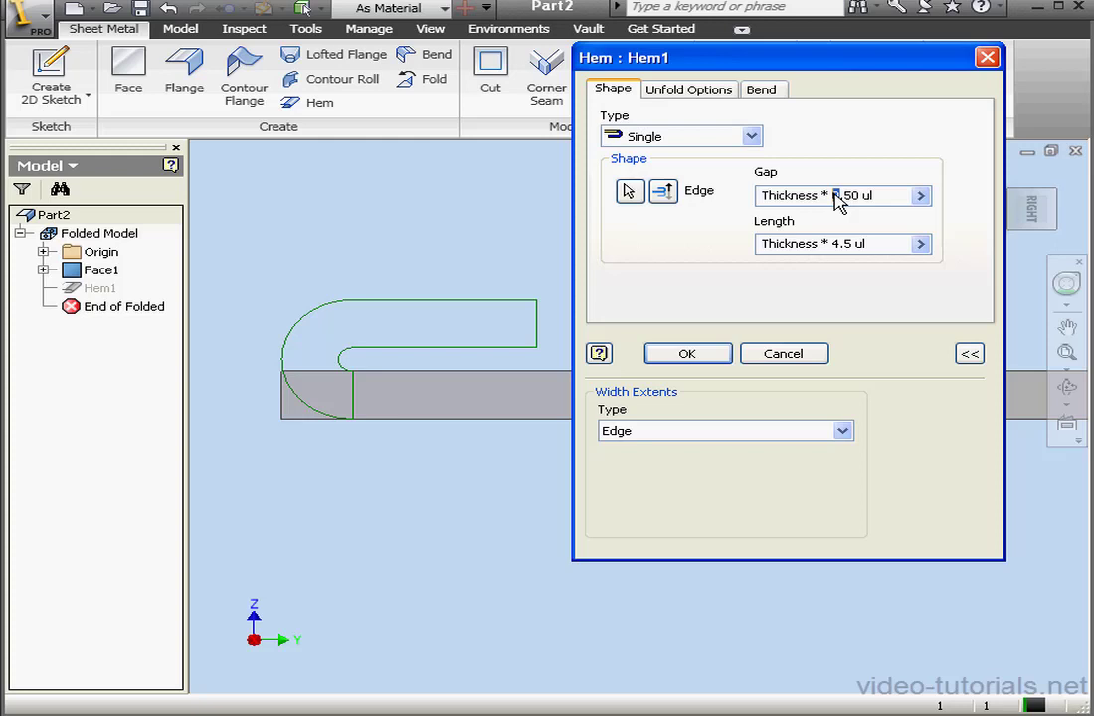
{"action": "type", "text": "1"}
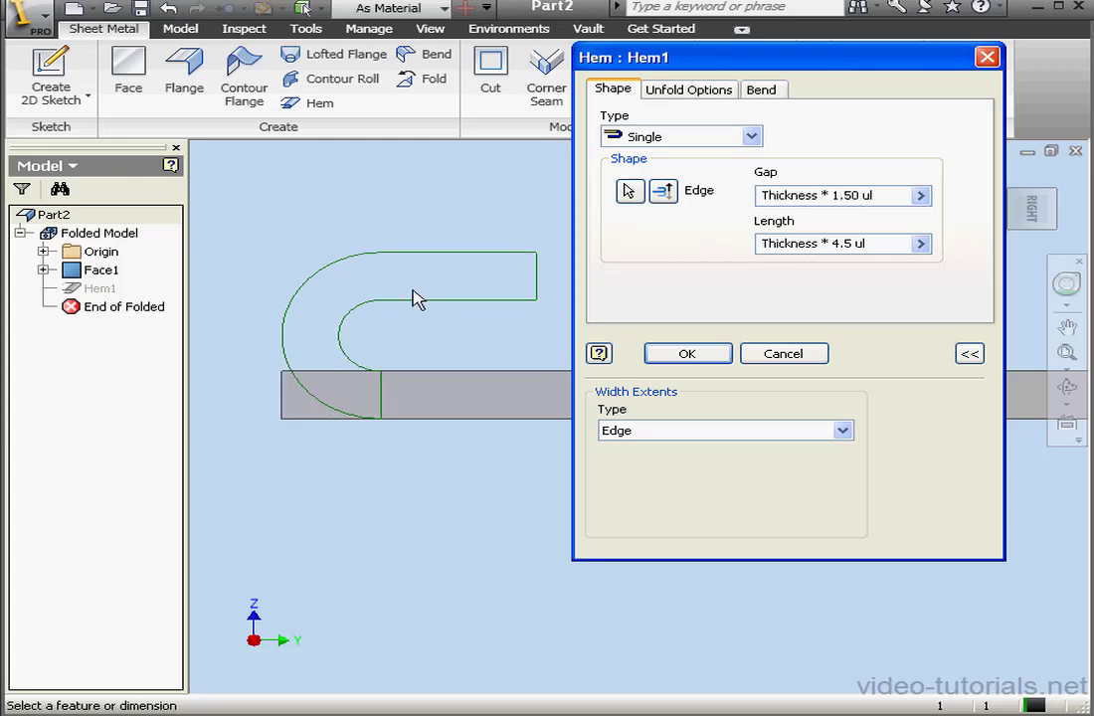
Step: Switch the hem to Teardrop with radius BendRadius*2
{"action": "left_click", "coordinate": [752, 137]}
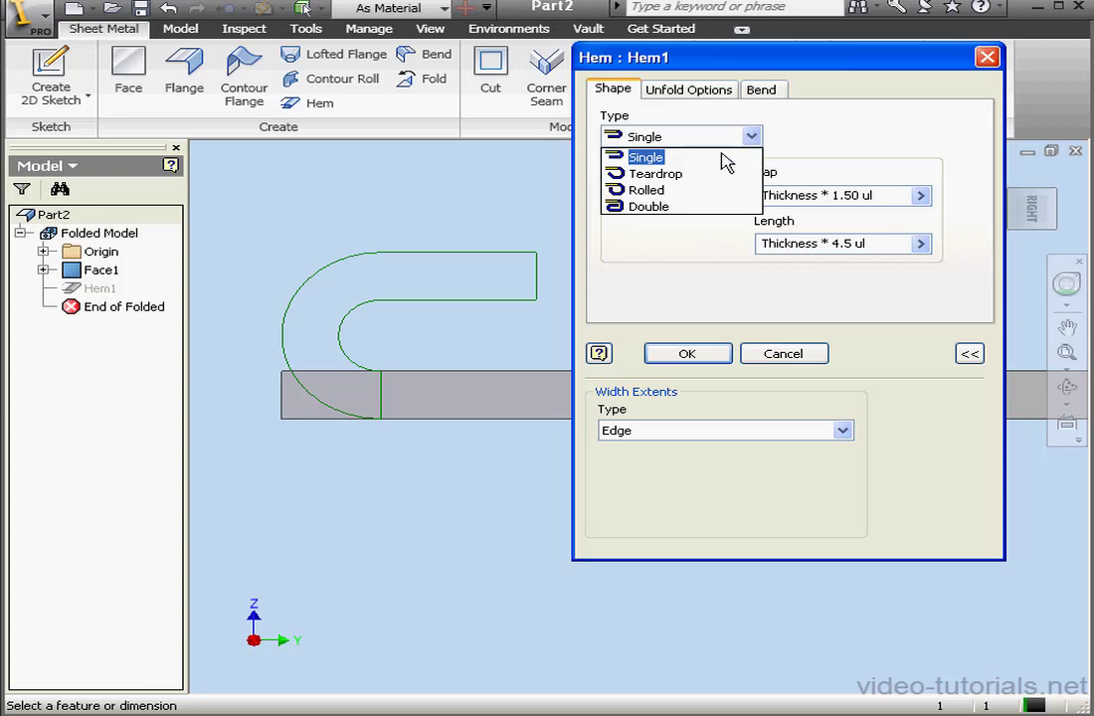
{"action": "left_click", "coordinate": [700, 175]}
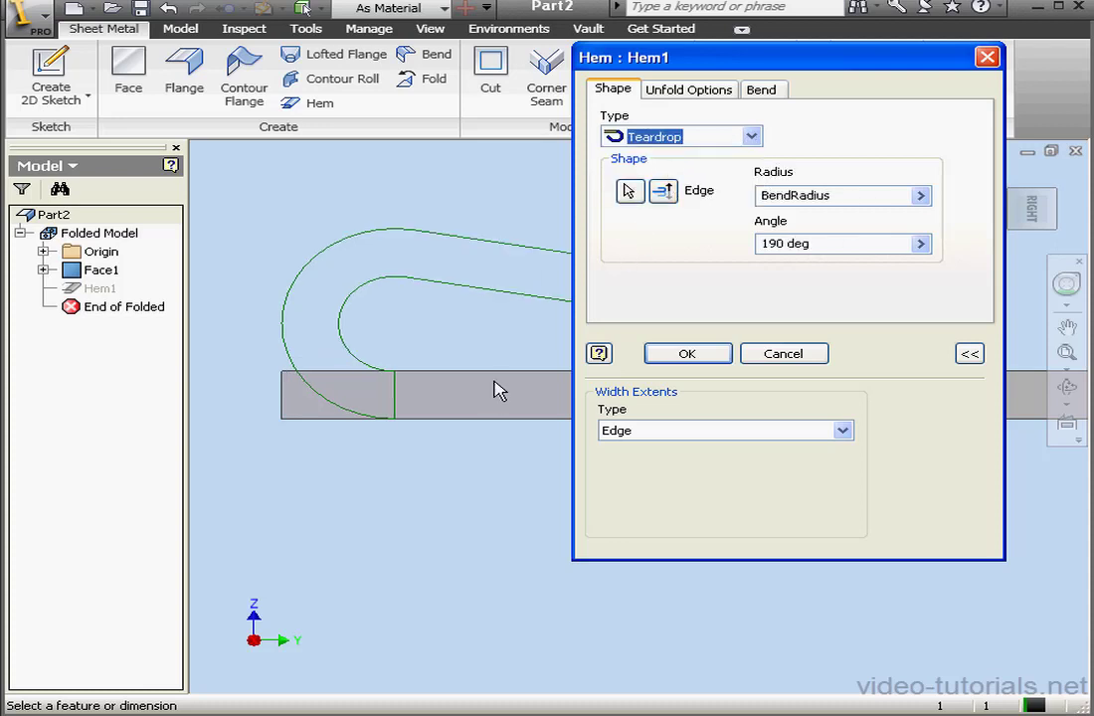
{"action": "scroll", "coordinate": [499, 386], "scroll_direction": "down", "scroll_amount": 2}
{"action": "middle_click_drag", "start_coordinate": [517, 393], "coordinate": [347, 386]}
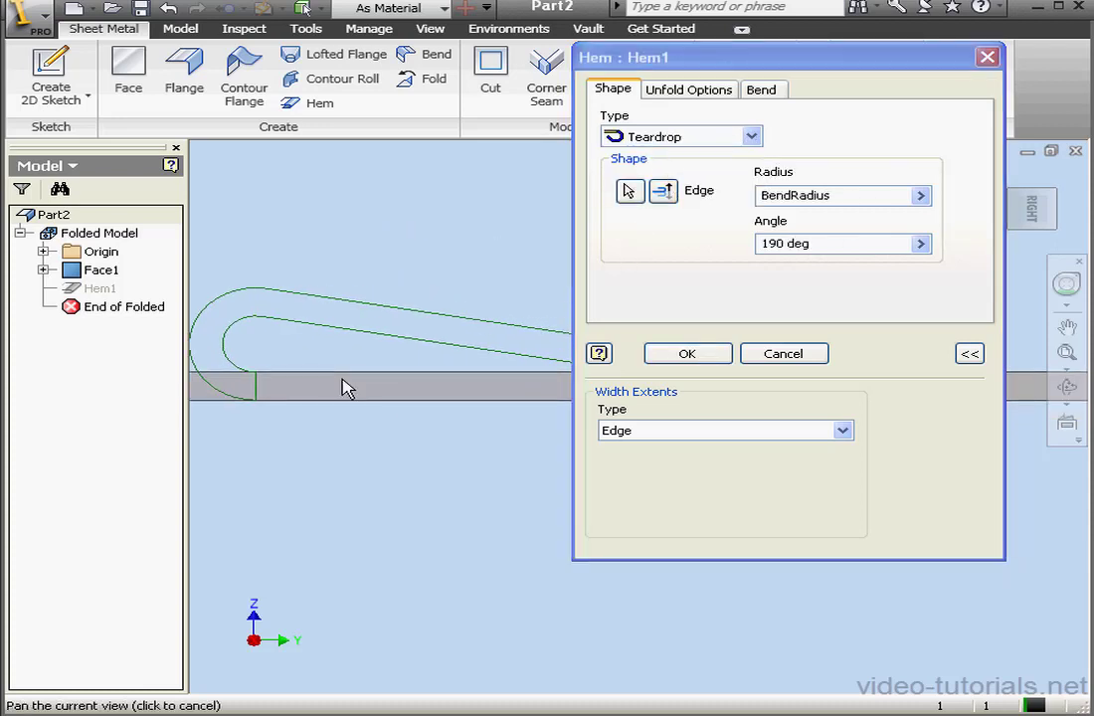
{"action": "left_click_drag", "start_coordinate": [646, 58], "coordinate": [814, 78]}
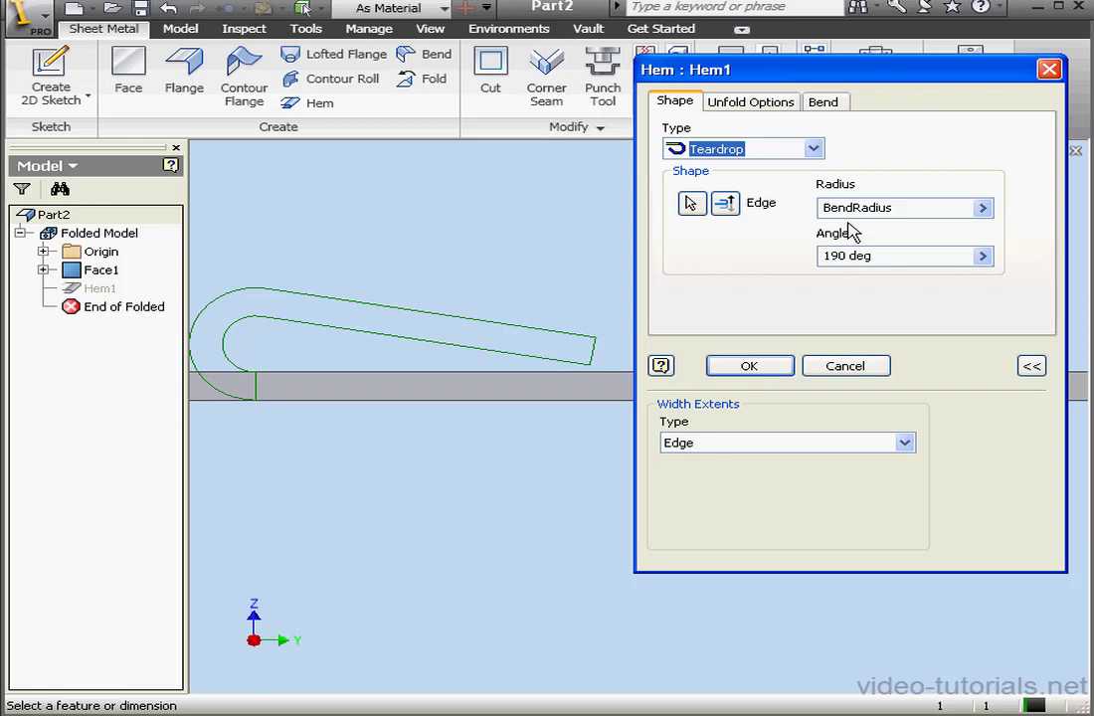
{"action": "left_click", "coordinate": [906, 208]}
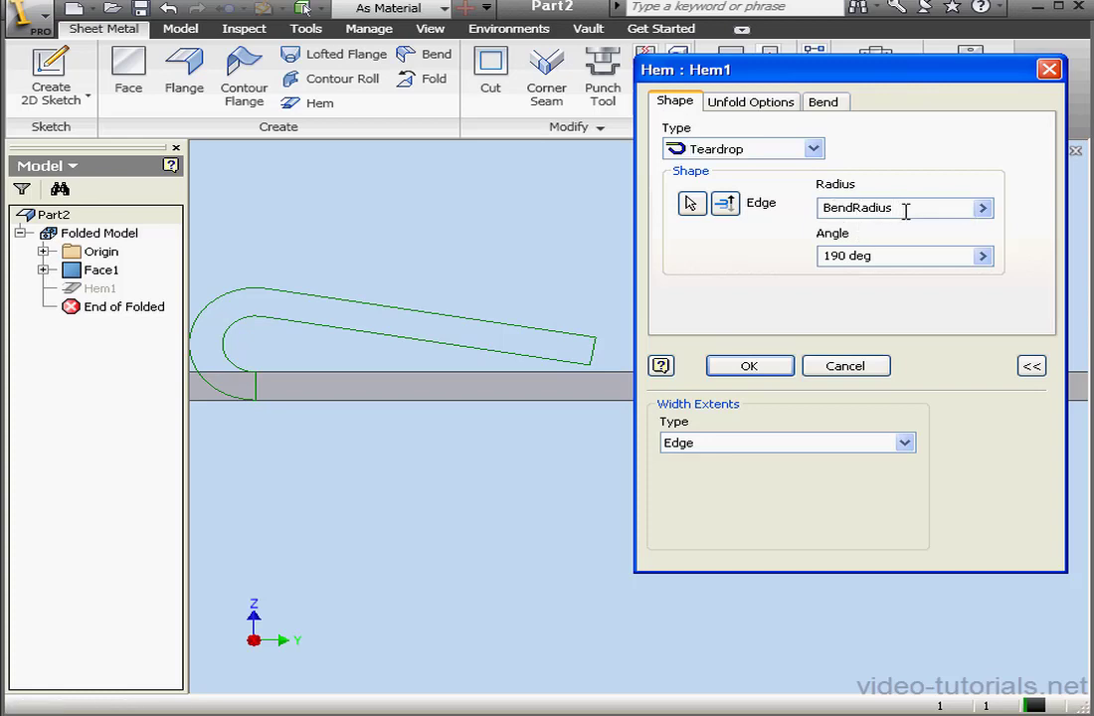
{"action": "type", "text": "*2"}
Step: Try teardrop angles of 250 and 320 degrees, ending at 270
{"action": "left_click_drag", "start_coordinate": [885, 255], "coordinate": [823, 258]}
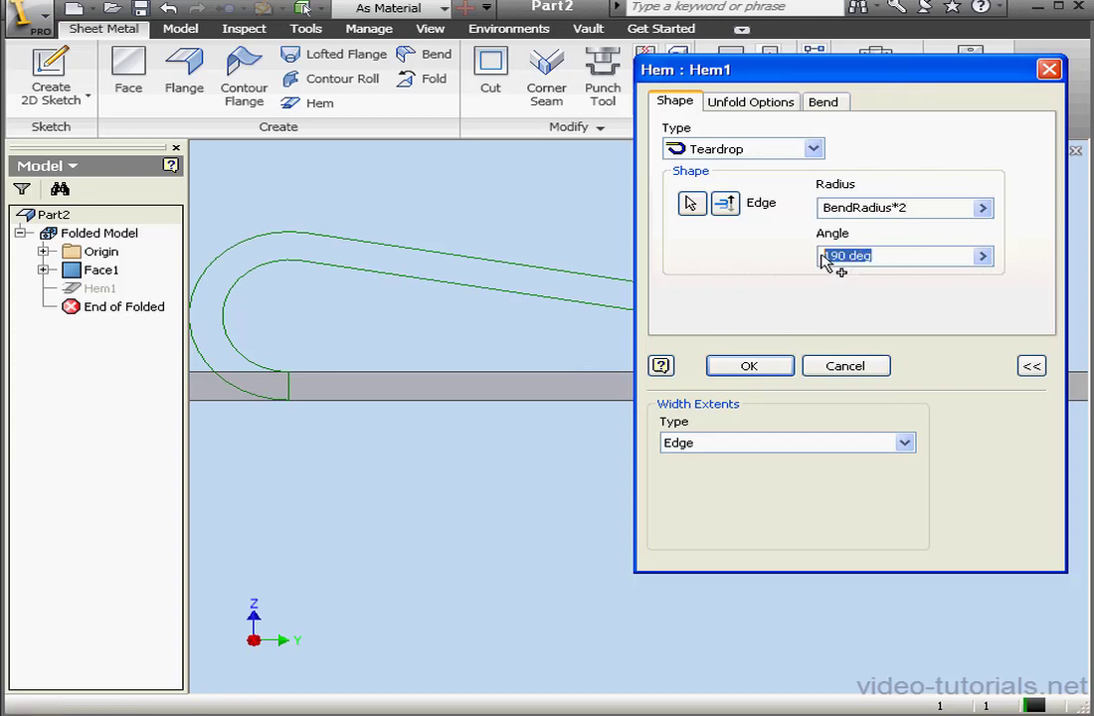
{"action": "type", "text": "25"}
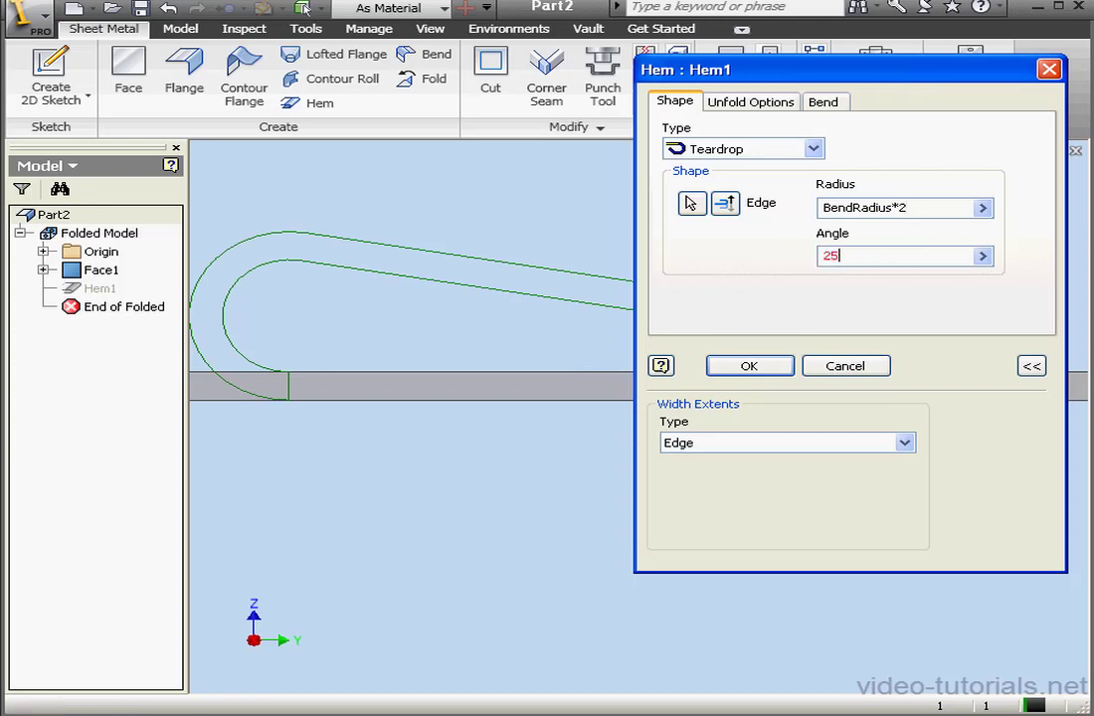
{"action": "type", "text": "0"}
{"action": "scroll", "coordinate": [495, 361], "scroll_direction": "down", "scroll_amount": 1}
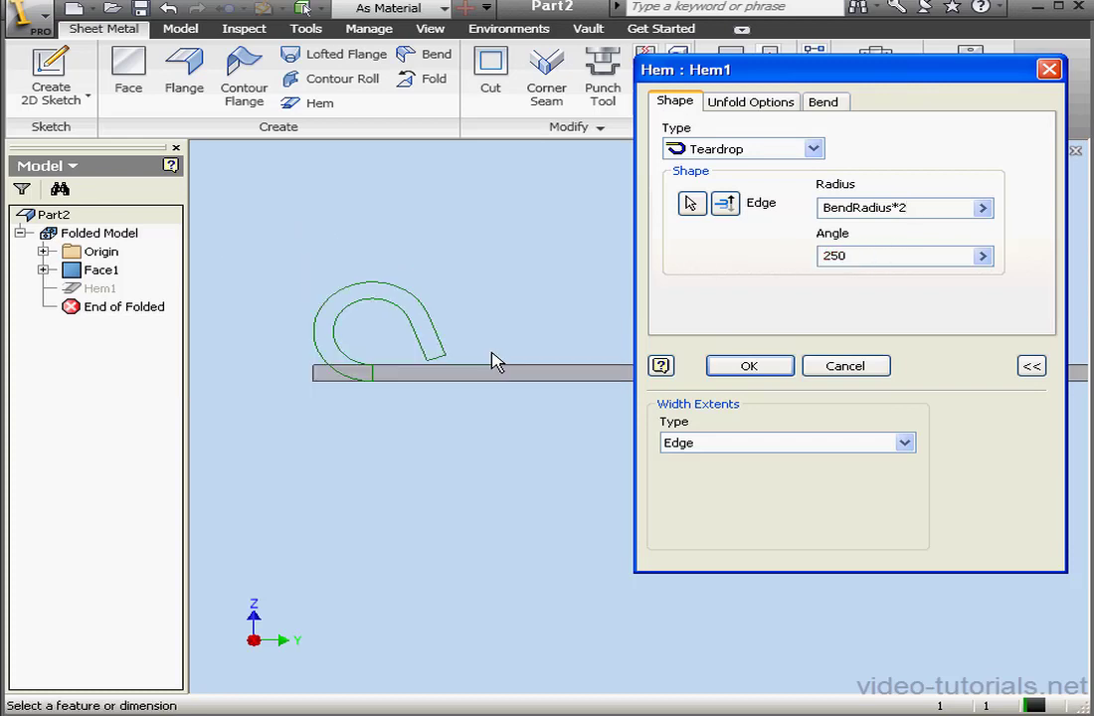
{"action": "scroll", "coordinate": [452, 342], "scroll_direction": "down", "scroll_amount": 1}
{"action": "middle_click_drag", "start_coordinate": [452, 342], "coordinate": [410, 329]}
{"action": "scroll", "coordinate": [366, 329], "scroll_direction": "up", "scroll_amount": 4}
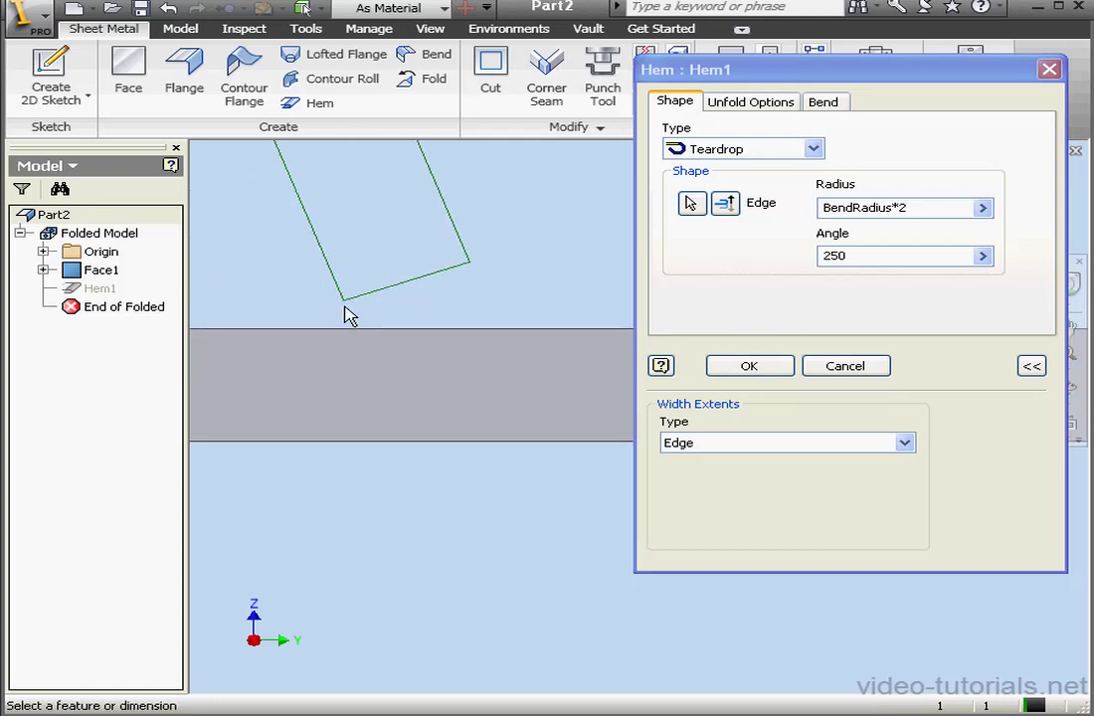
{"action": "scroll", "coordinate": [360, 345], "scroll_direction": "down", "scroll_amount": 3}
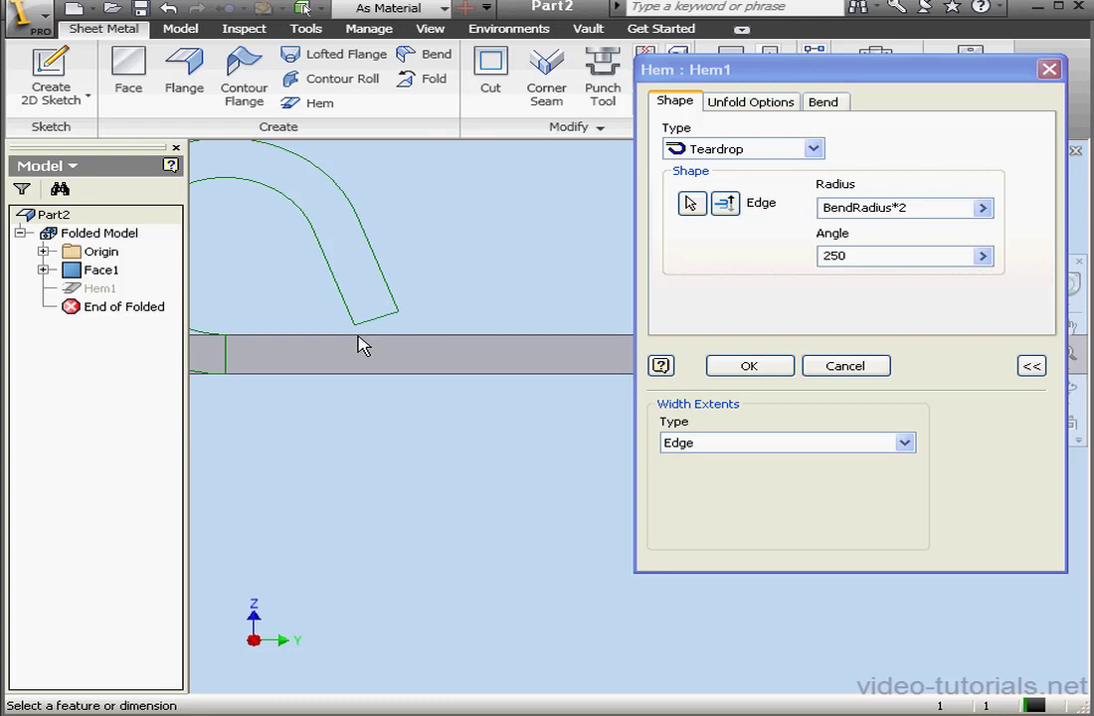
{"action": "middle_click_drag", "start_coordinate": [398, 334], "coordinate": [432, 321]}
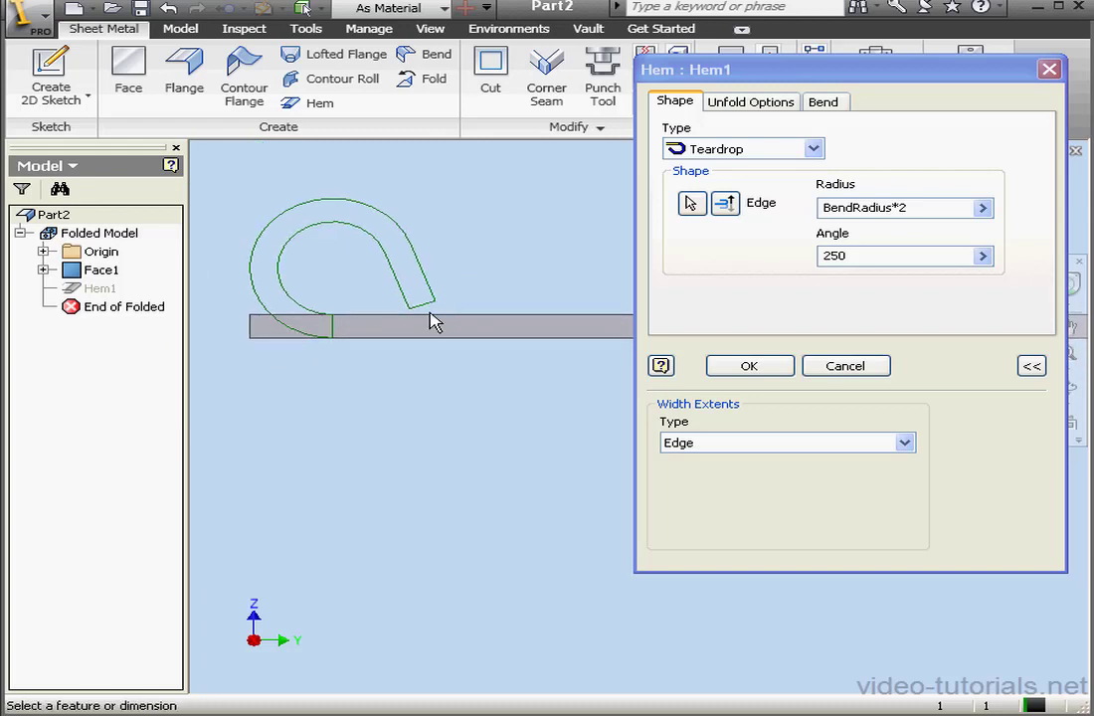
{"action": "left_click_drag", "start_coordinate": [883, 259], "coordinate": [797, 257]}
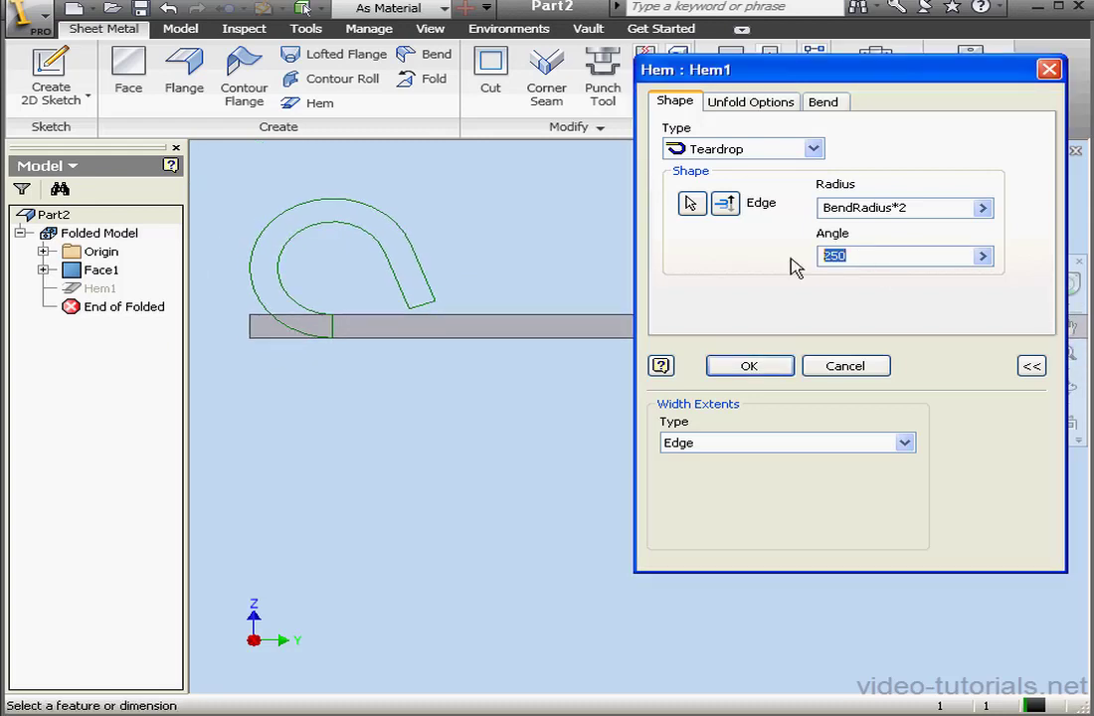
{"action": "type", "text": "2"}
{"action": "left_click", "coordinate": [855, 260]}
{"action": "type", "text": "320"}
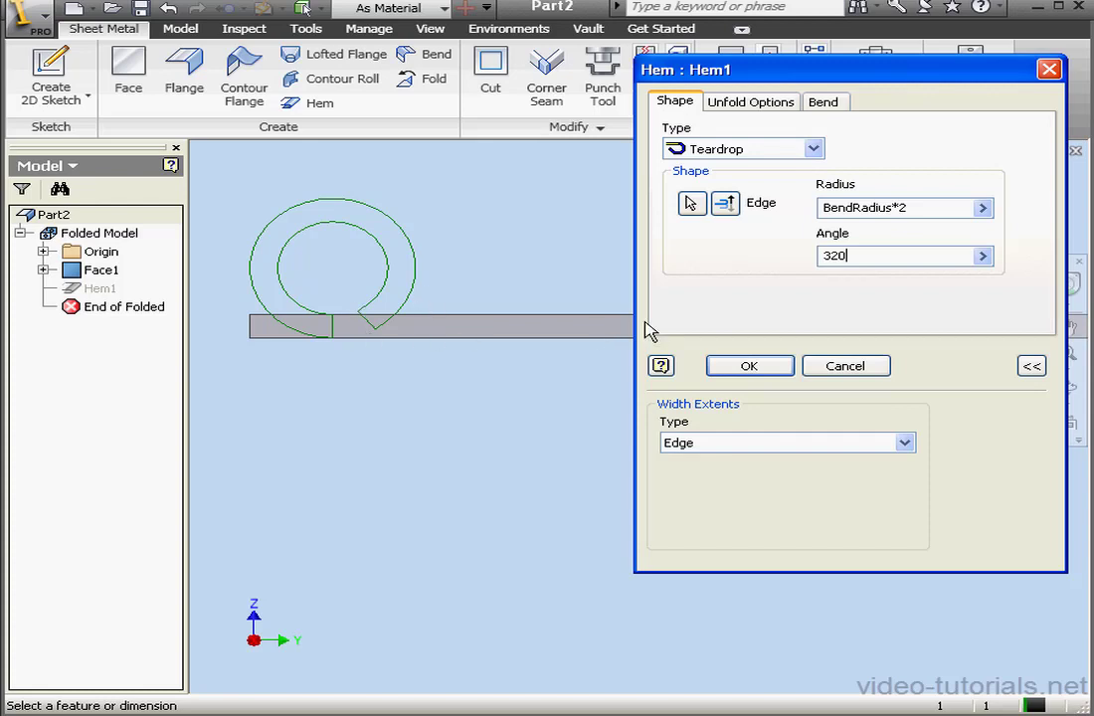
{"action": "left_click_drag", "start_coordinate": [857, 257], "coordinate": [812, 256]}
{"action": "type", "text": "270"}
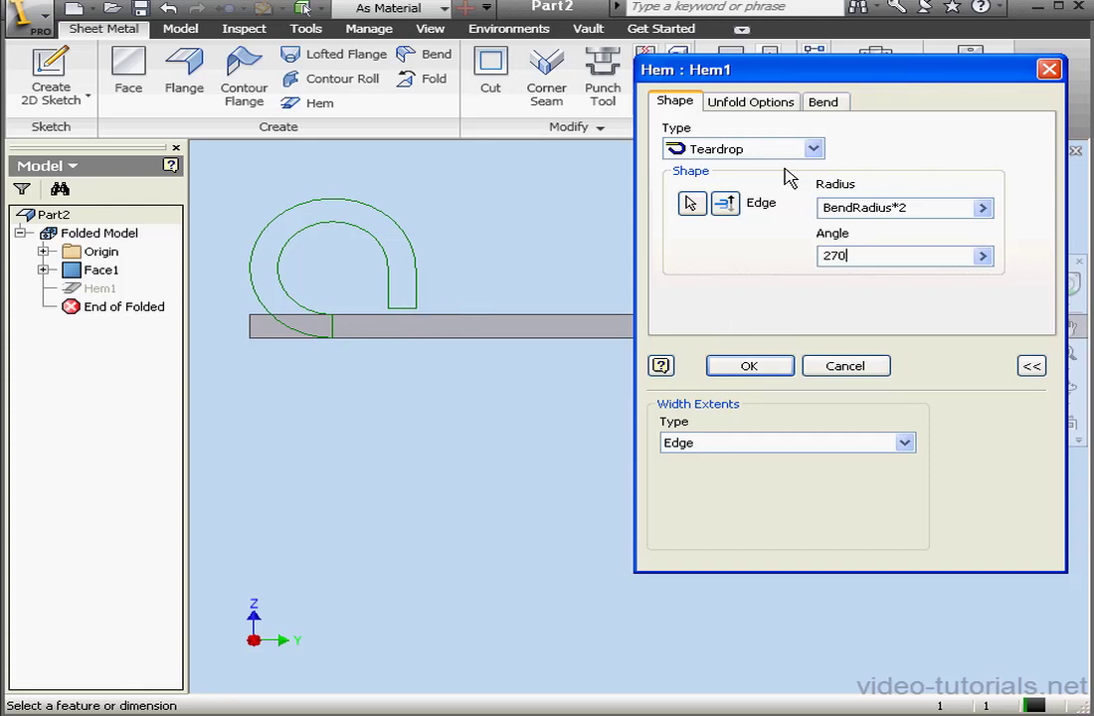
Step: Apply a Rolled hem with a 290 degree angle and radius BendRadius
{"action": "left_click", "coordinate": [813, 149]}
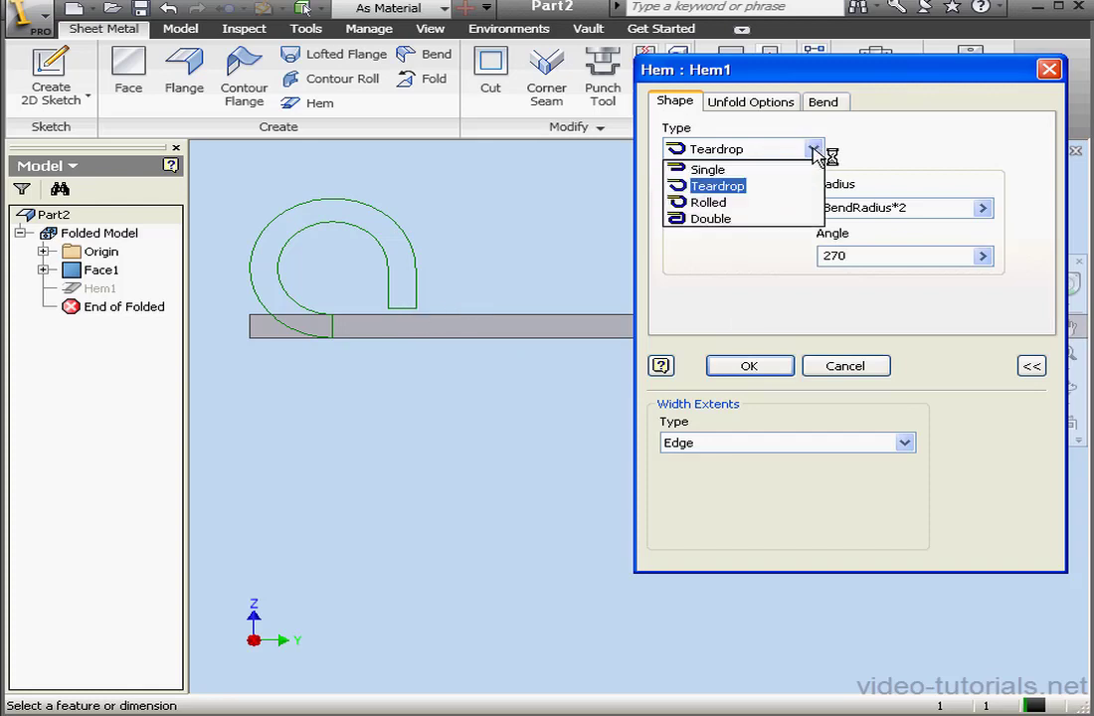
{"action": "left_click", "coordinate": [747, 203]}
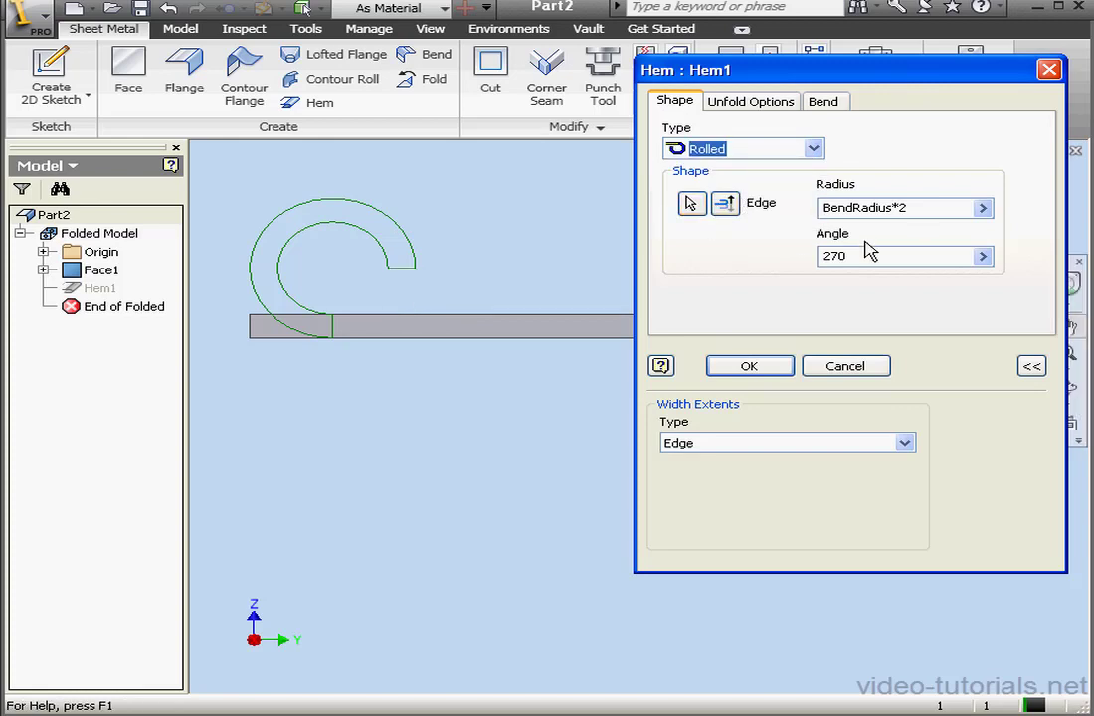
{"action": "left_click_drag", "start_coordinate": [862, 259], "coordinate": [835, 266]}
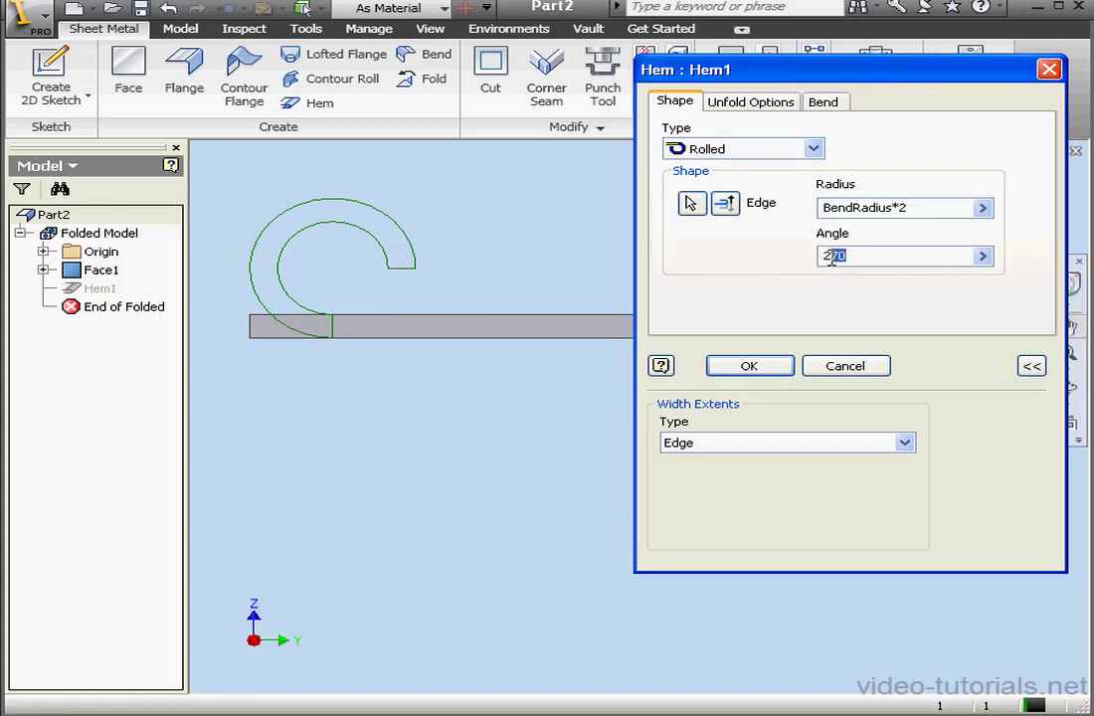
{"action": "type", "text": "90"}
{"action": "left_click", "coordinate": [924, 207]}
{"action": "key", "text": "BackSpace"}
{"action": "key", "text": "BackSpace"}
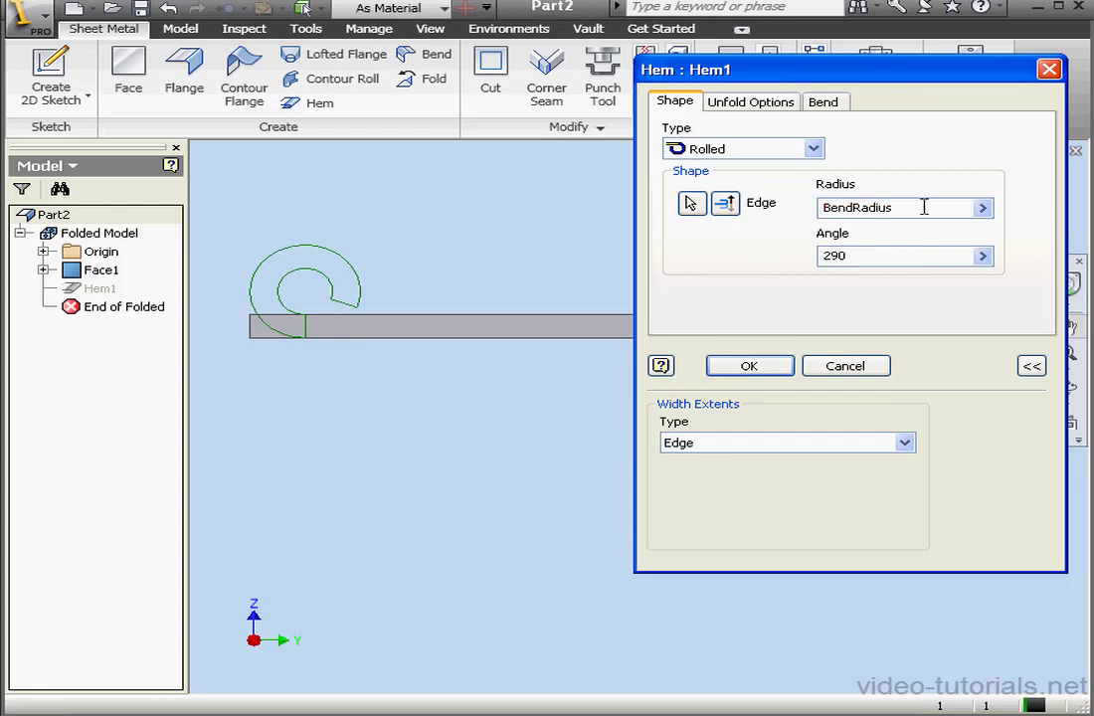
{"action": "left_click", "coordinate": [750, 366]}
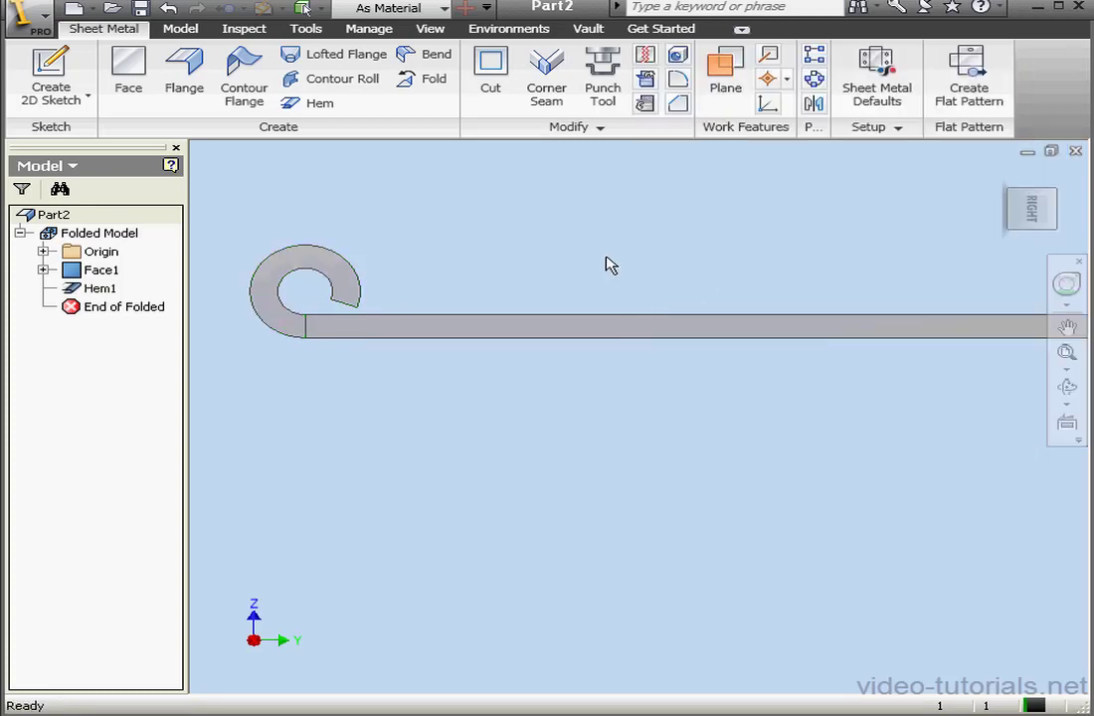
Step: Change Hem1 to a Double hem with gap Thickness * 1.5 and length Thickness * 6
{"action": "double_click", "coordinate": [97, 289]}
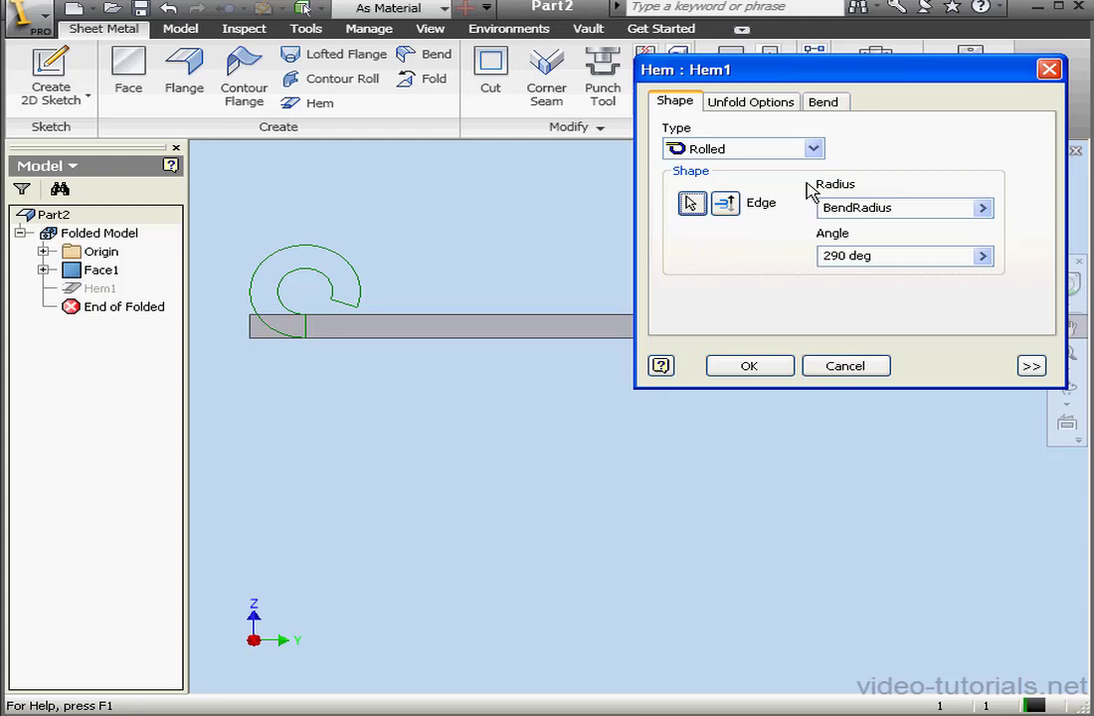
{"action": "left_click", "coordinate": [813, 148]}
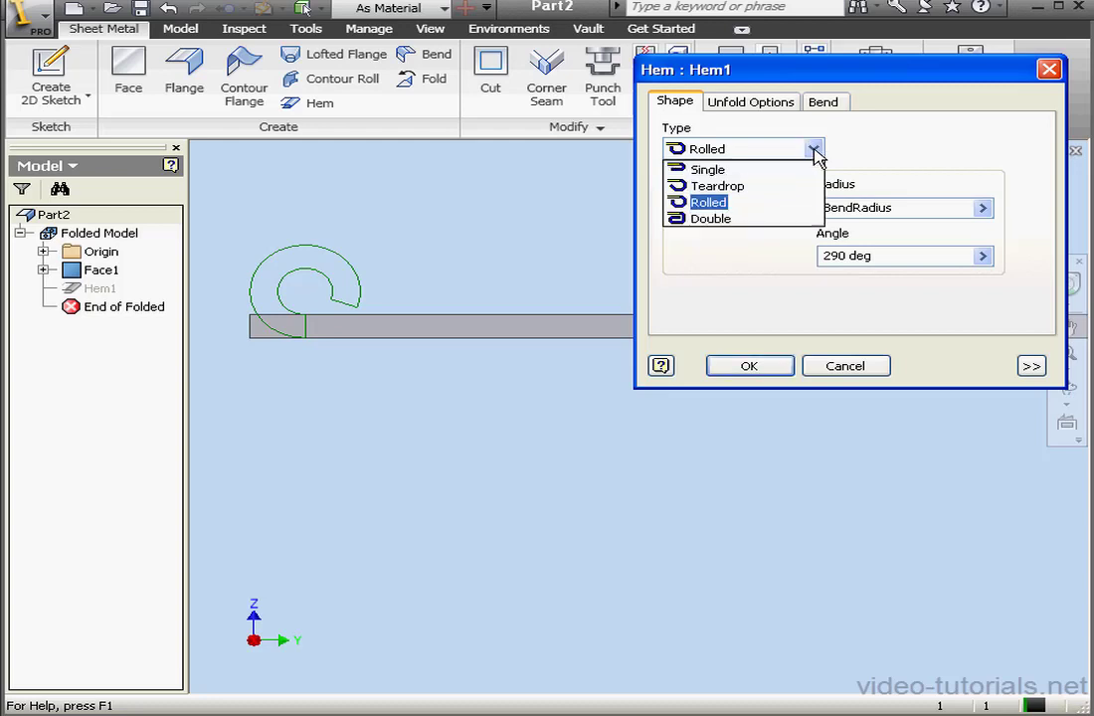
{"action": "left_click", "coordinate": [733, 220]}
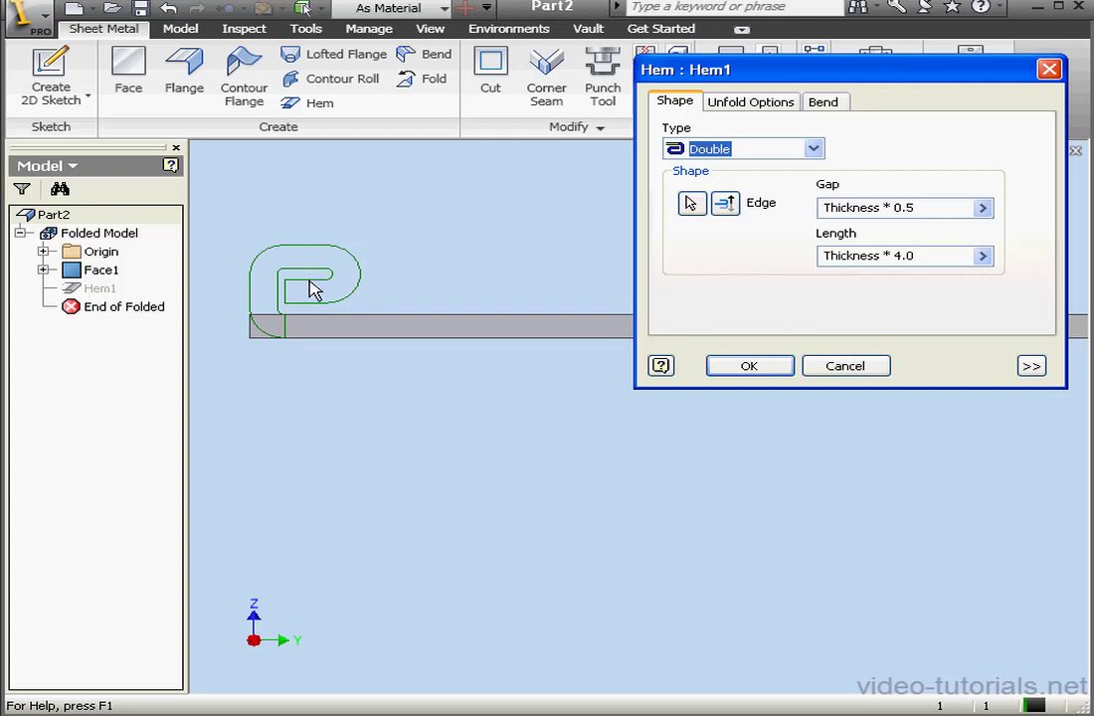
{"action": "left_click", "coordinate": [897, 207]}
{"action": "key", "text": "Delete"}
{"action": "type", "text": "1"}
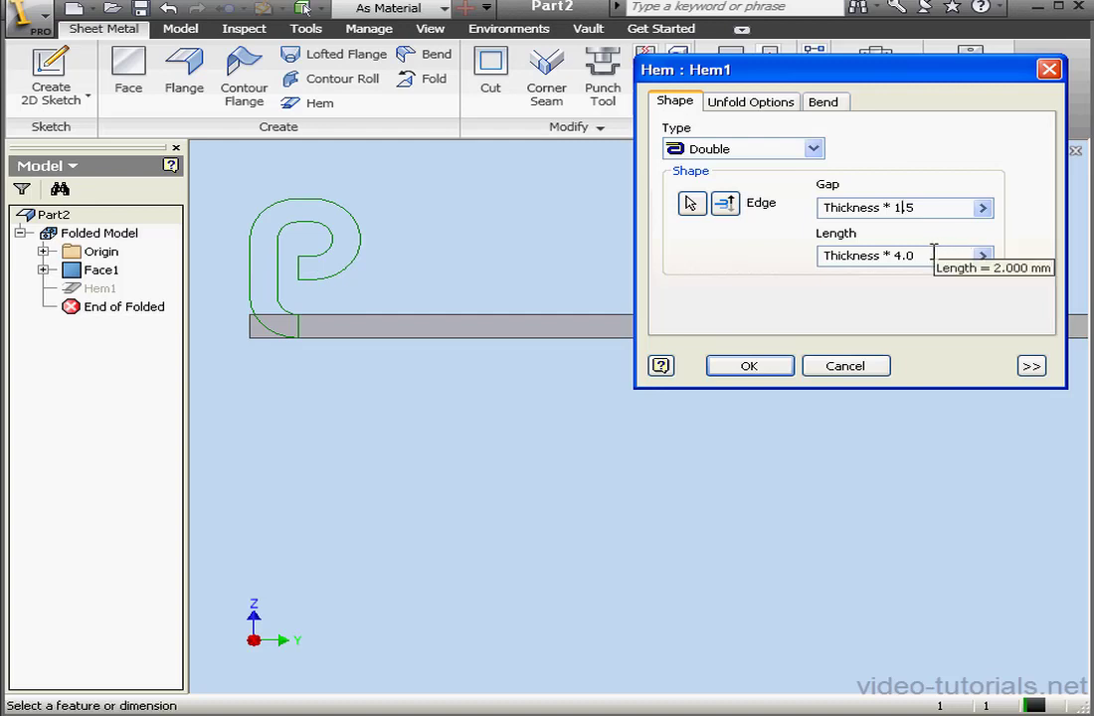
{"action": "left_click_drag", "start_coordinate": [927, 255], "coordinate": [897, 256]}
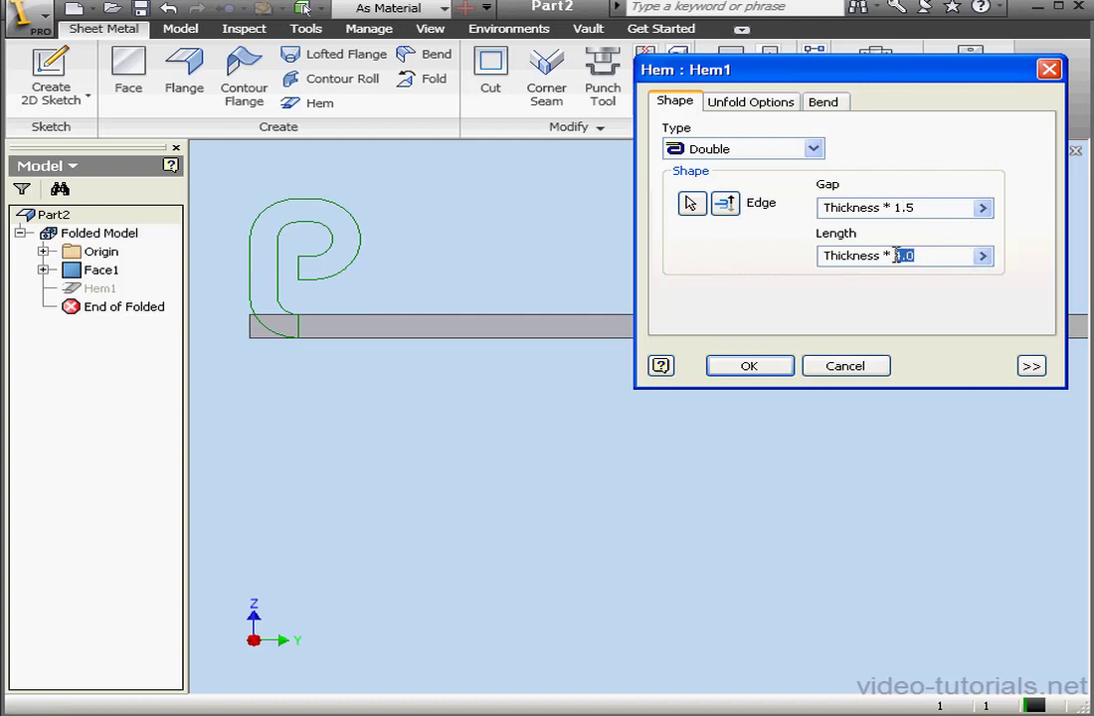
{"action": "type", "text": "6"}
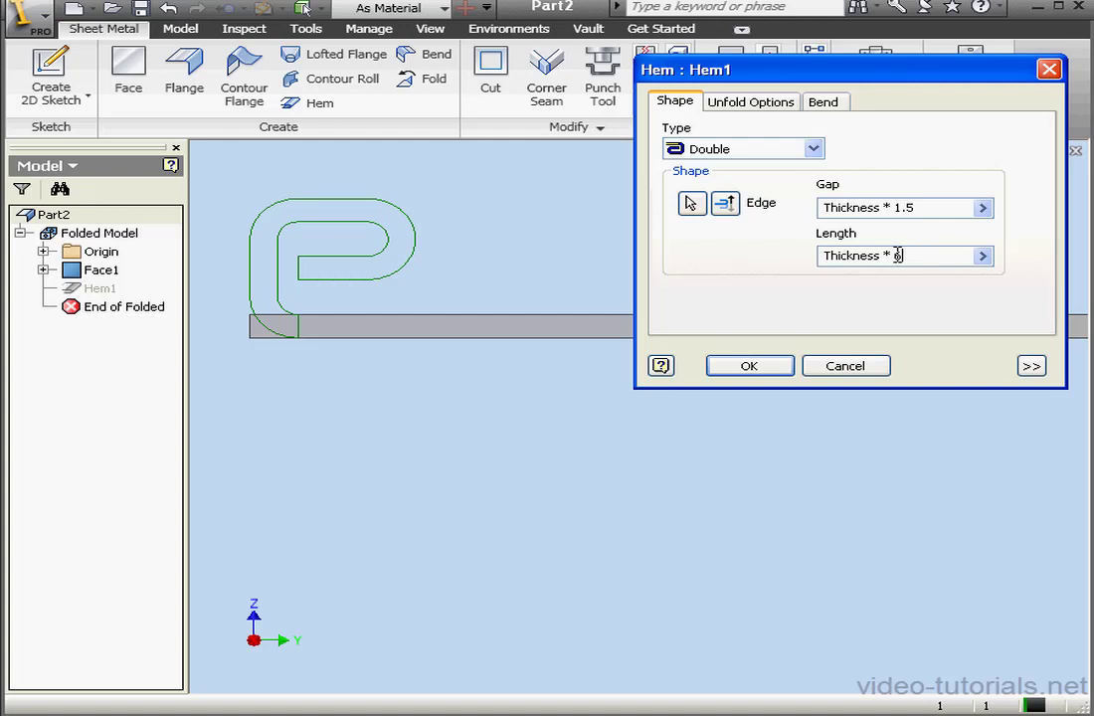
{"action": "left_click", "coordinate": [762, 366]}
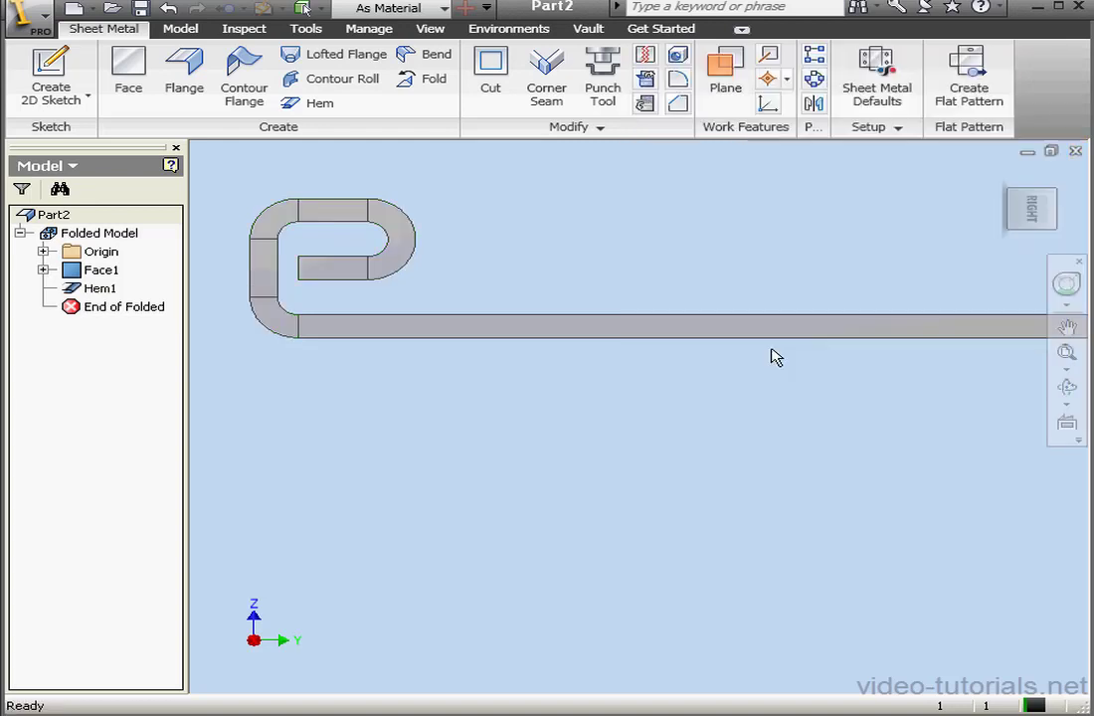
Step: Return to the isometric Home view of the plate
{"action": "key", "text": "F2"}
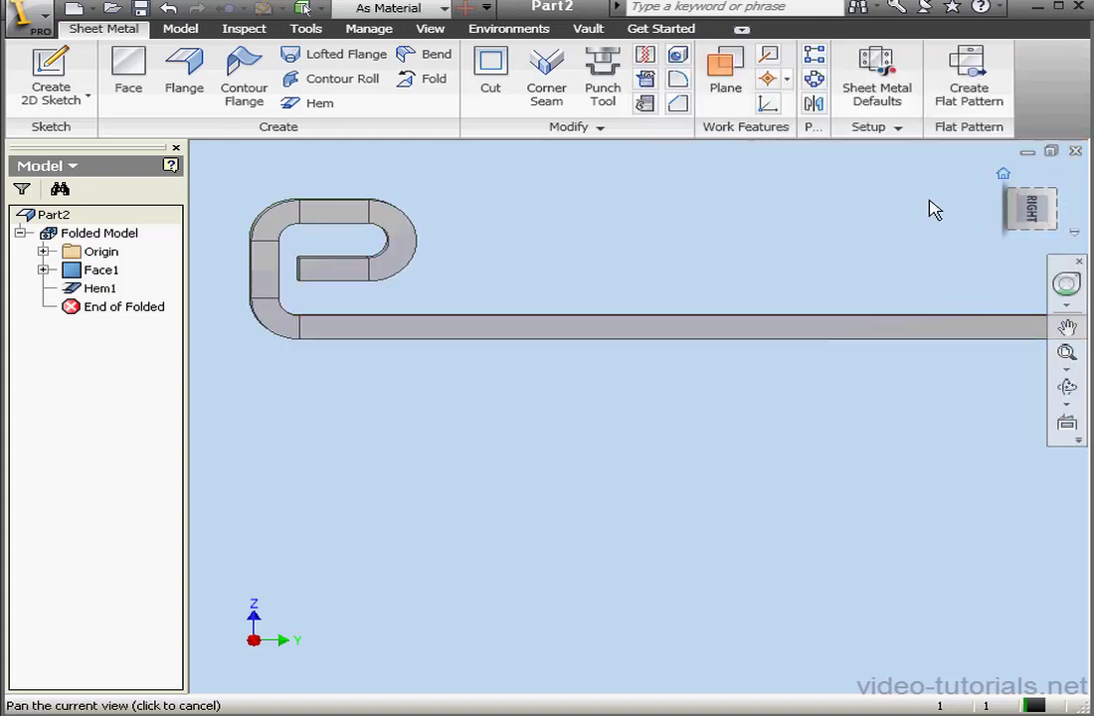
{"action": "key", "text": "F6"}
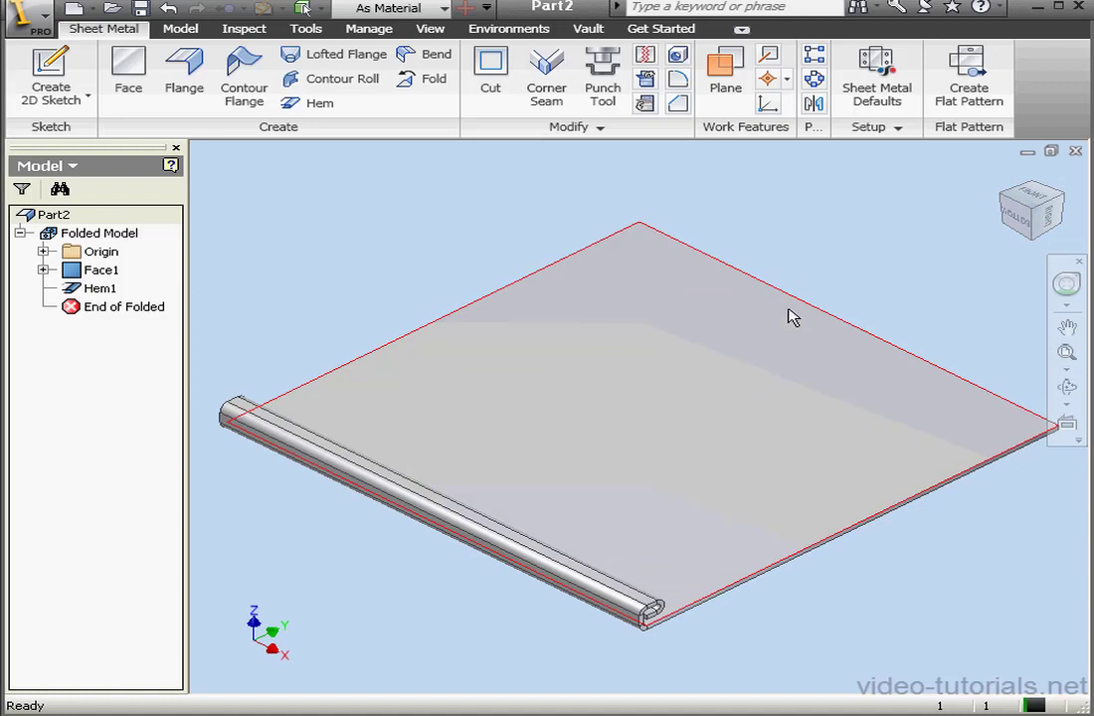
{"action": "mouse_move", "coordinate": [792, 329]}
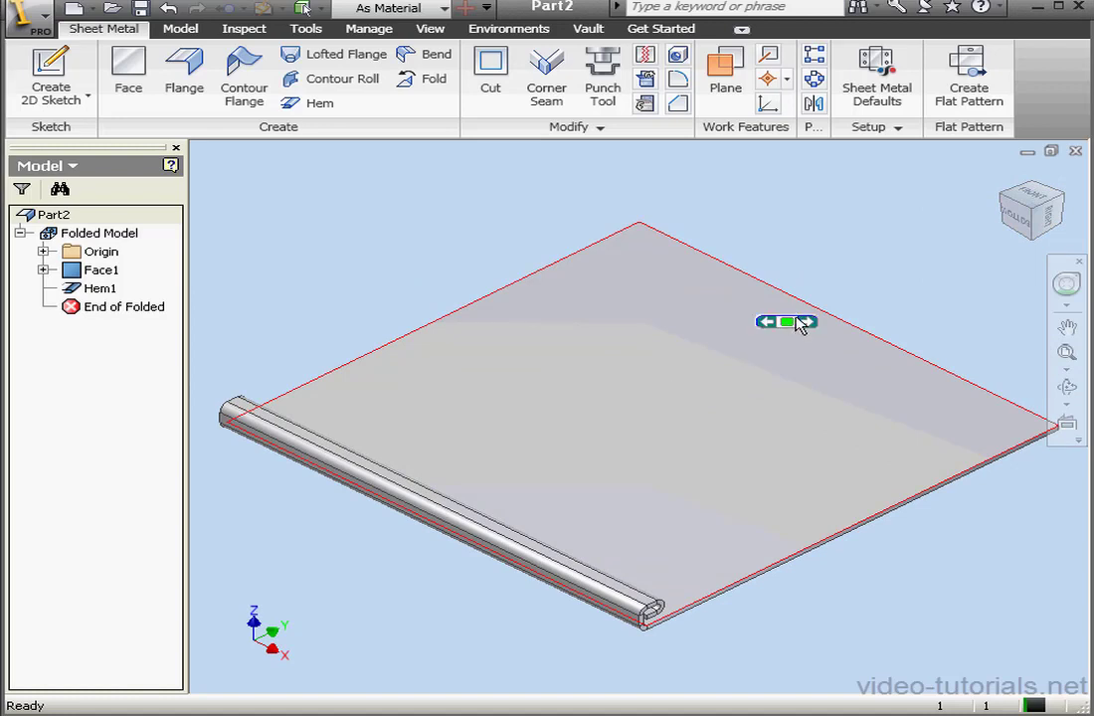